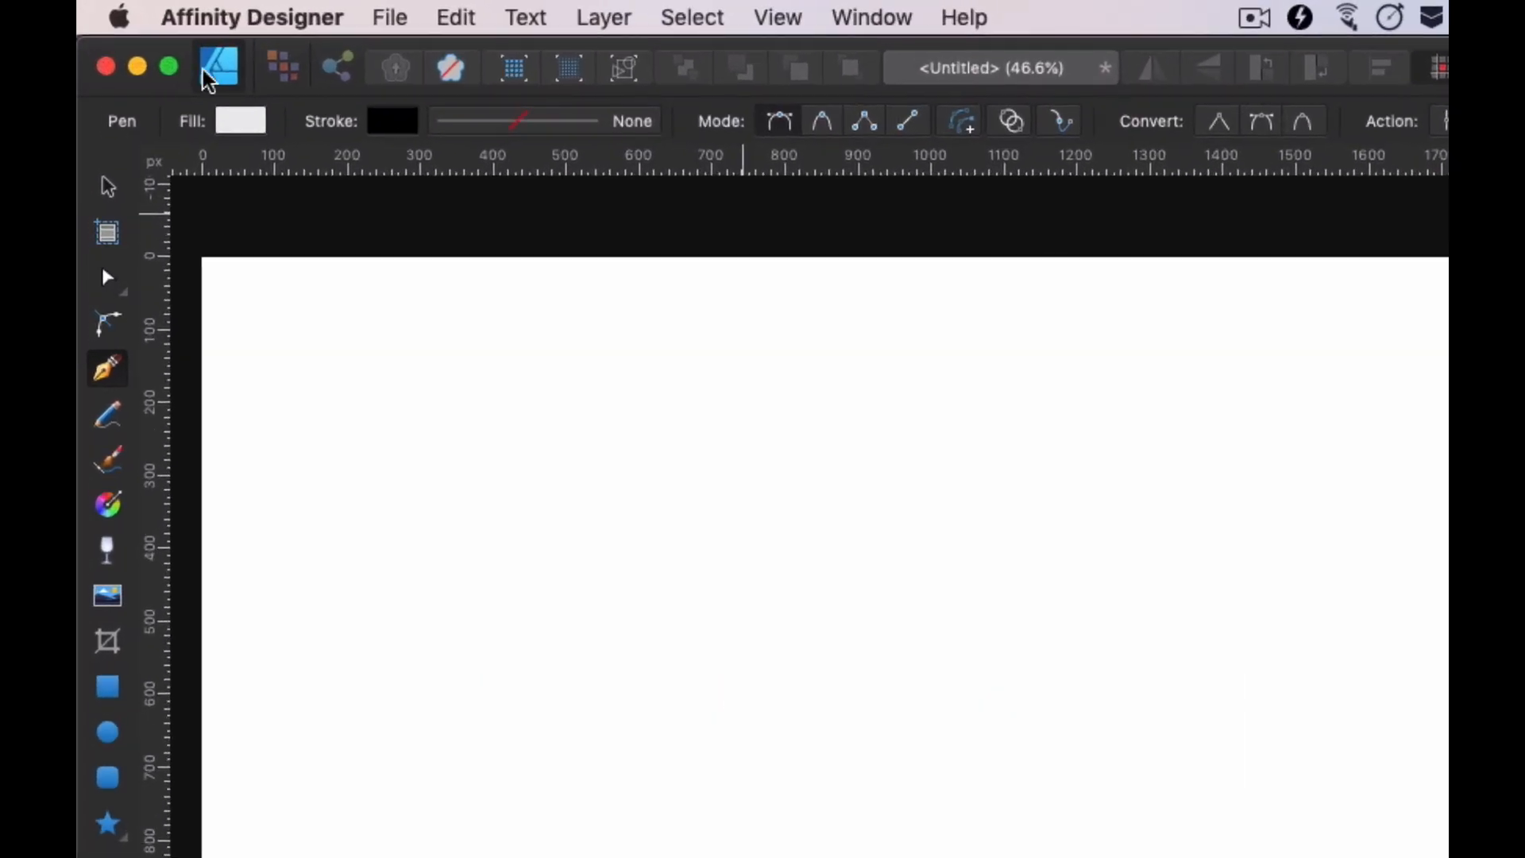
# Step: View the Pixel and Export personas in turn and return to the Designer persona
pyautogui.click(266, 76)
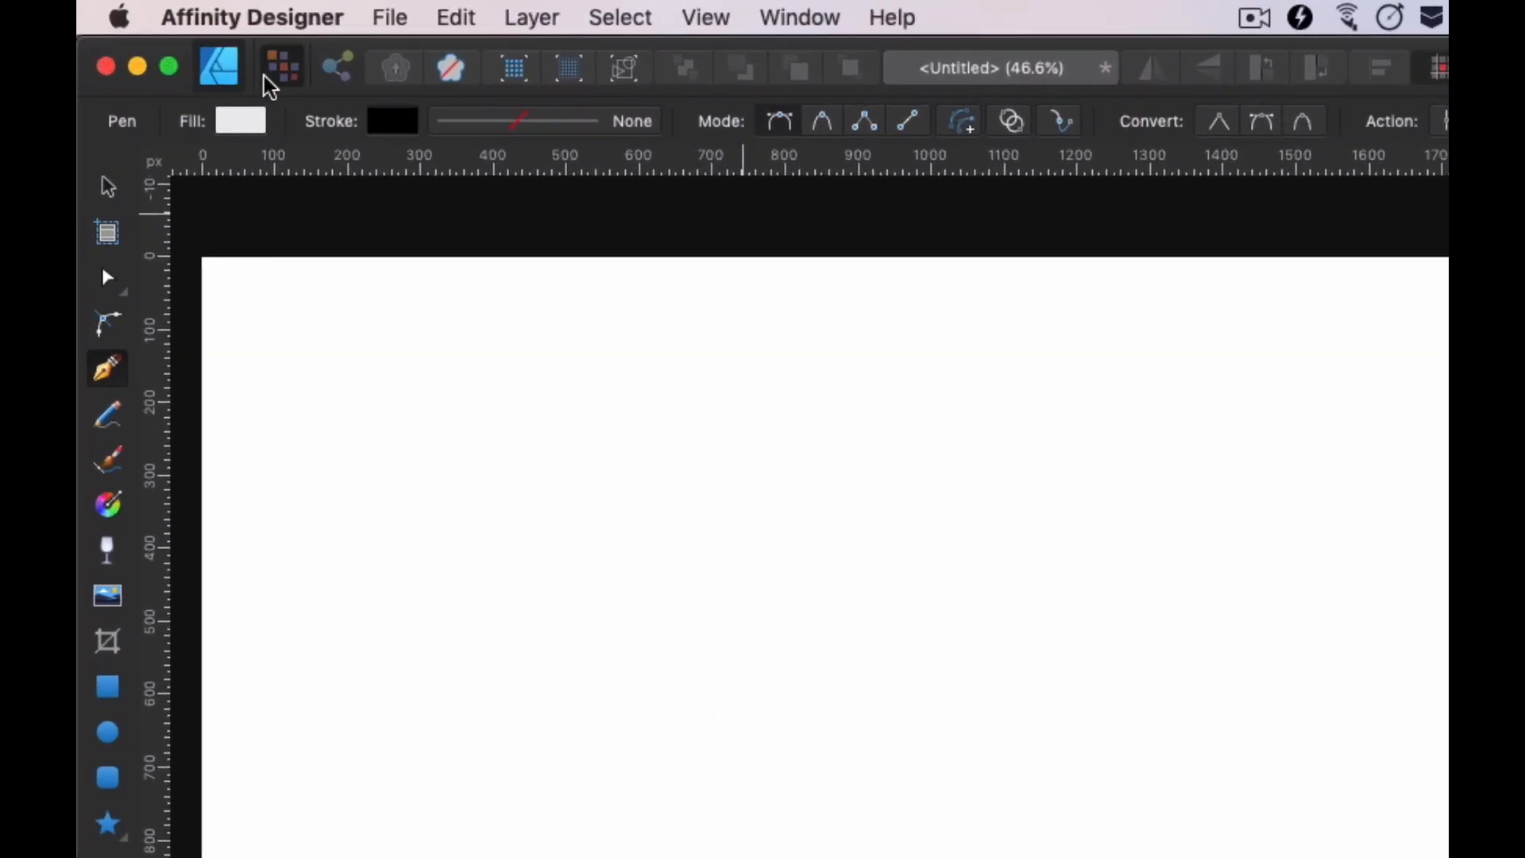
pyautogui.click(334, 70)
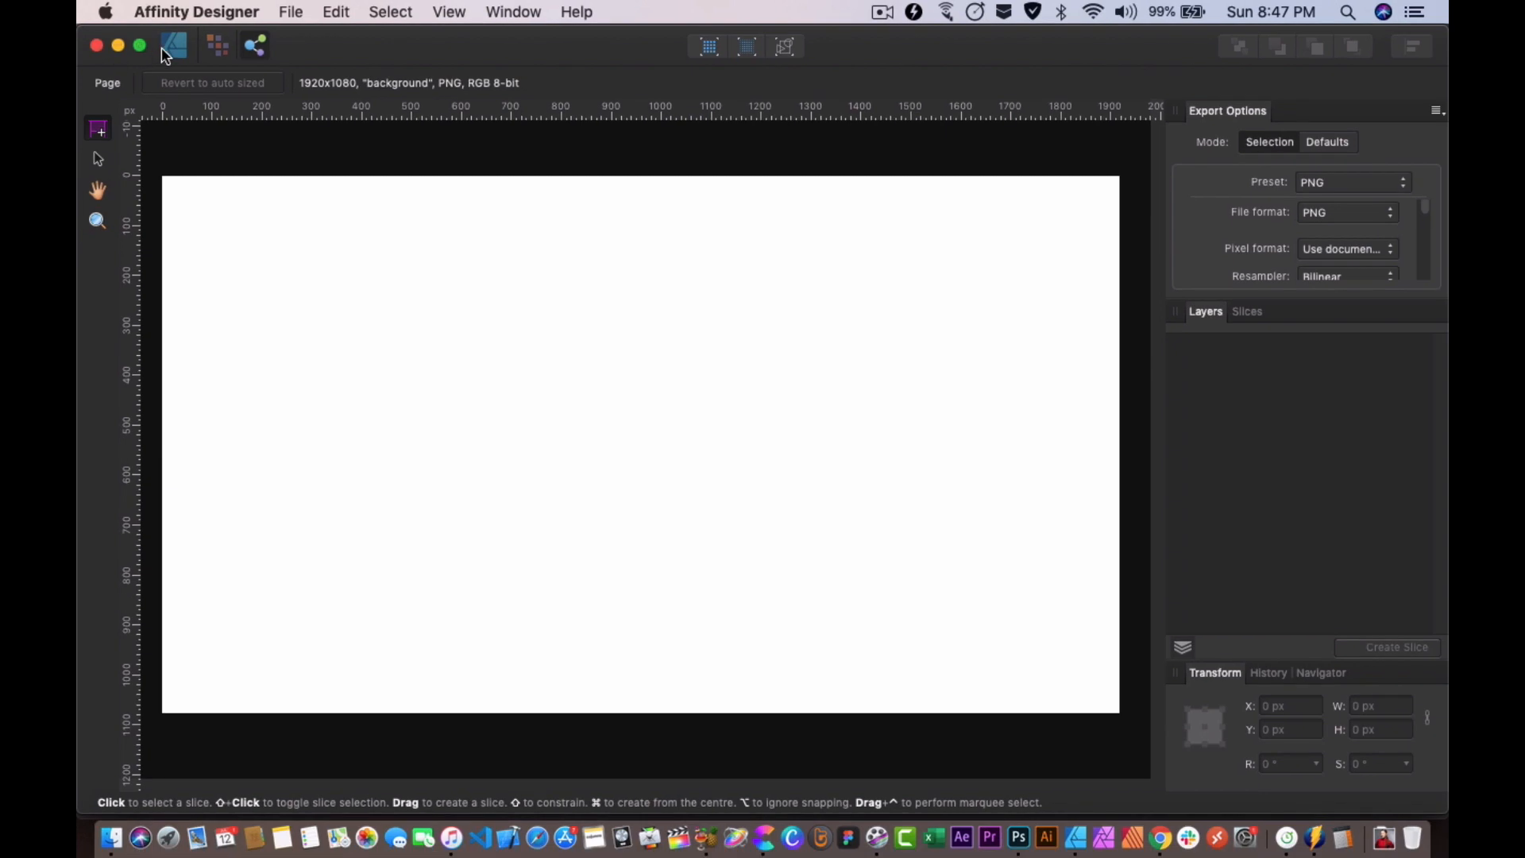
pyautogui.click(162, 49)
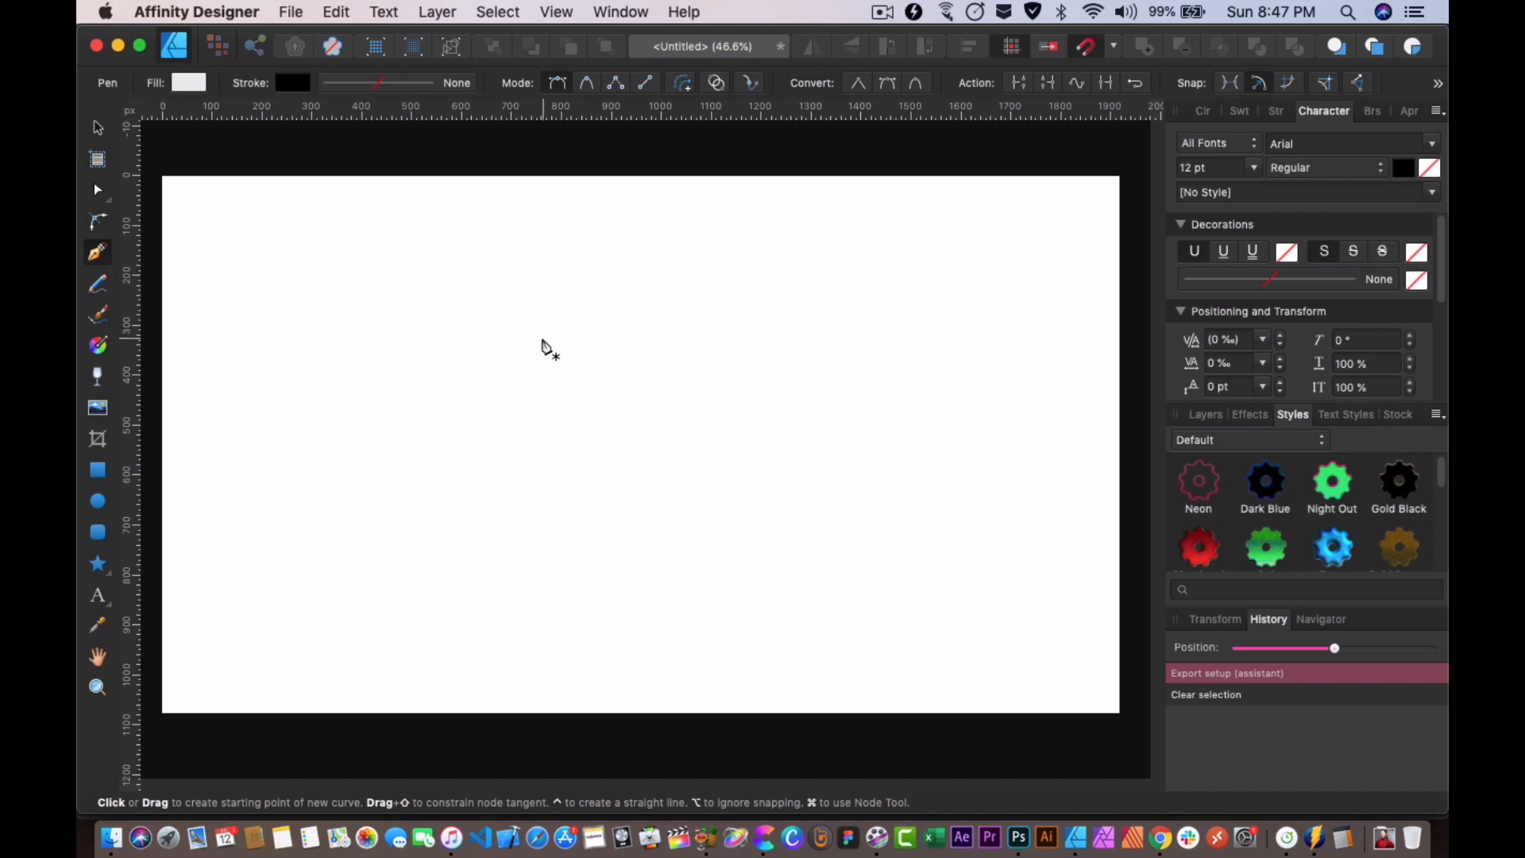
pyautogui.click(217, 43)
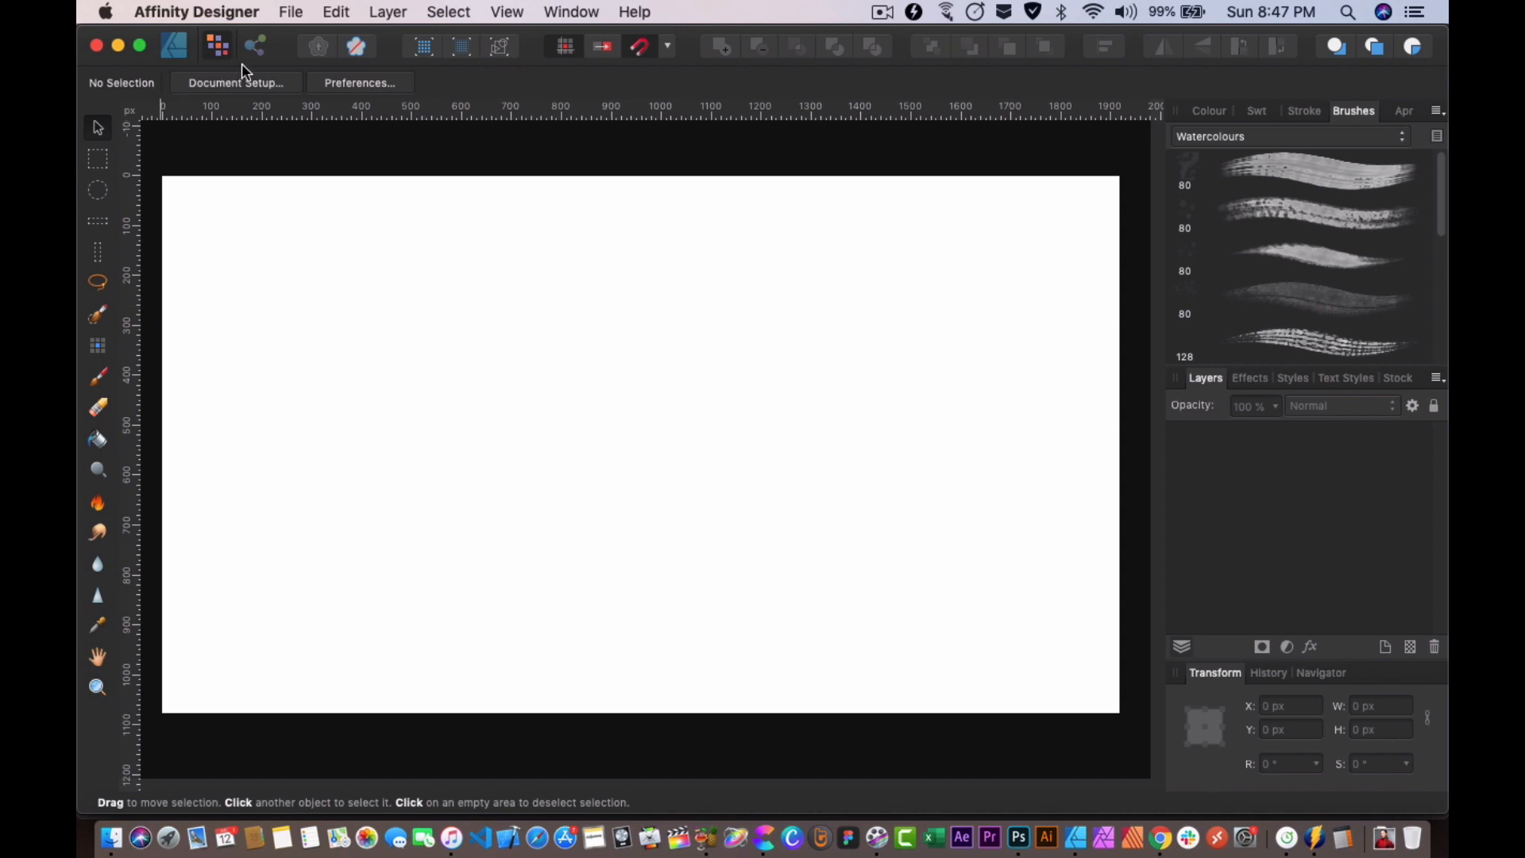
pyautogui.click(254, 45)
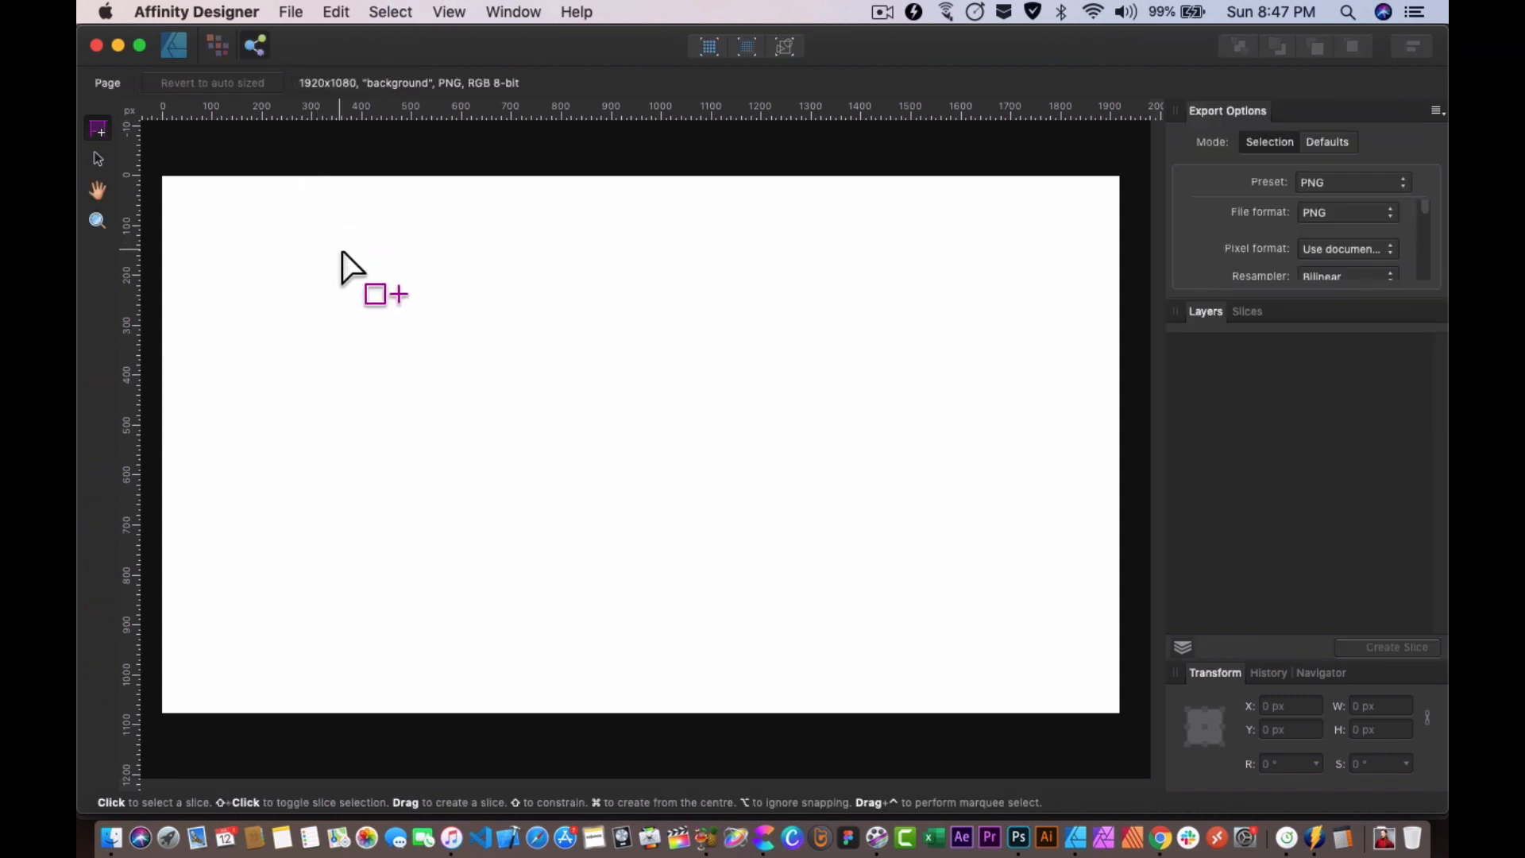
pyautogui.click(174, 45)
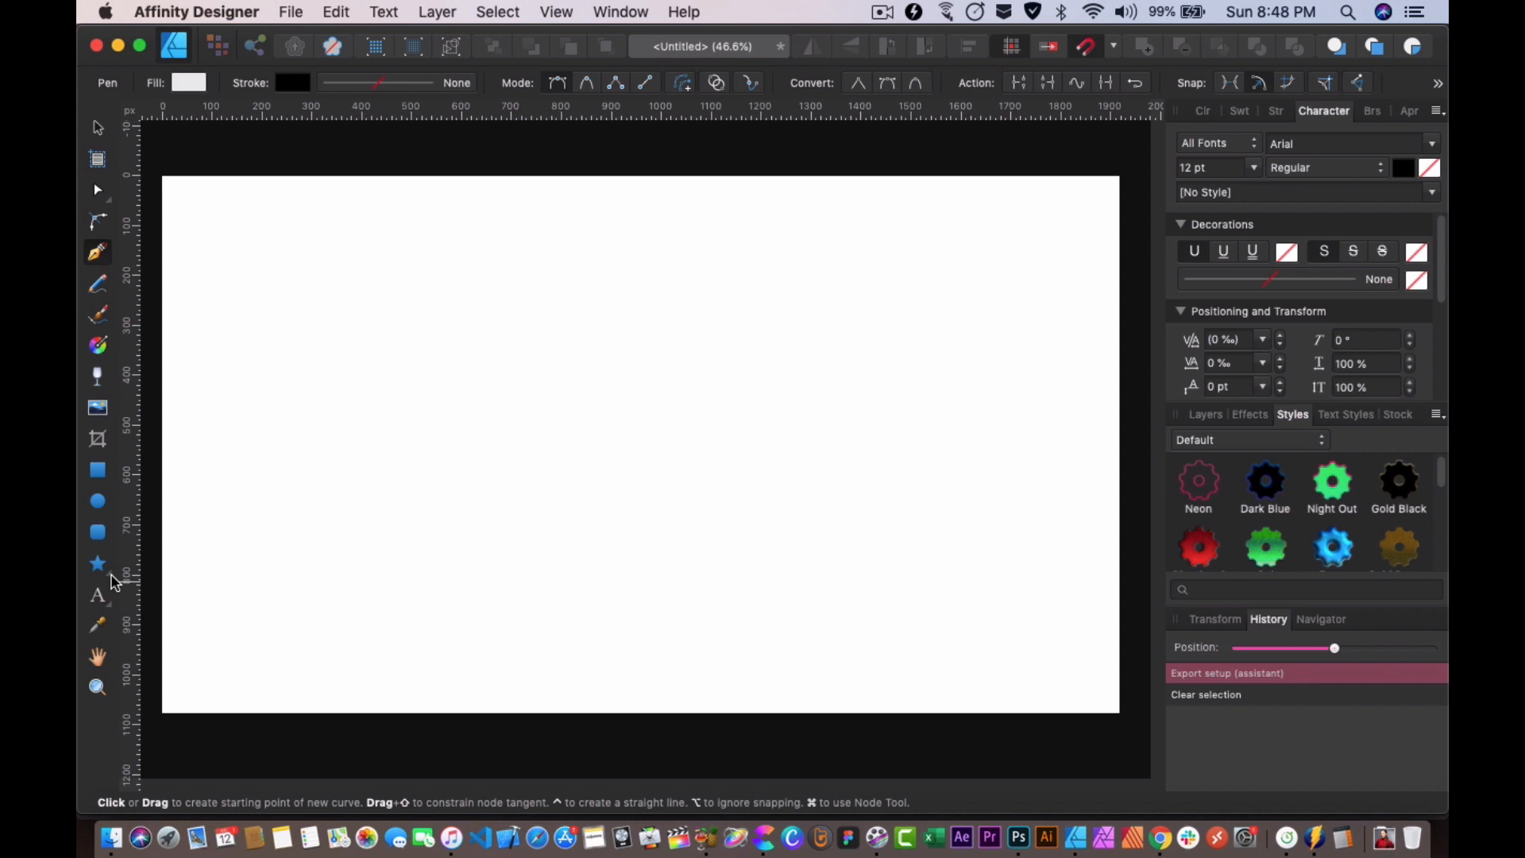
# Step: Examine the Swatches, Stroke and Character settings, and the Layers, Effects, Styles, Transform and History sections of the workspace
pyautogui.click(110, 574)
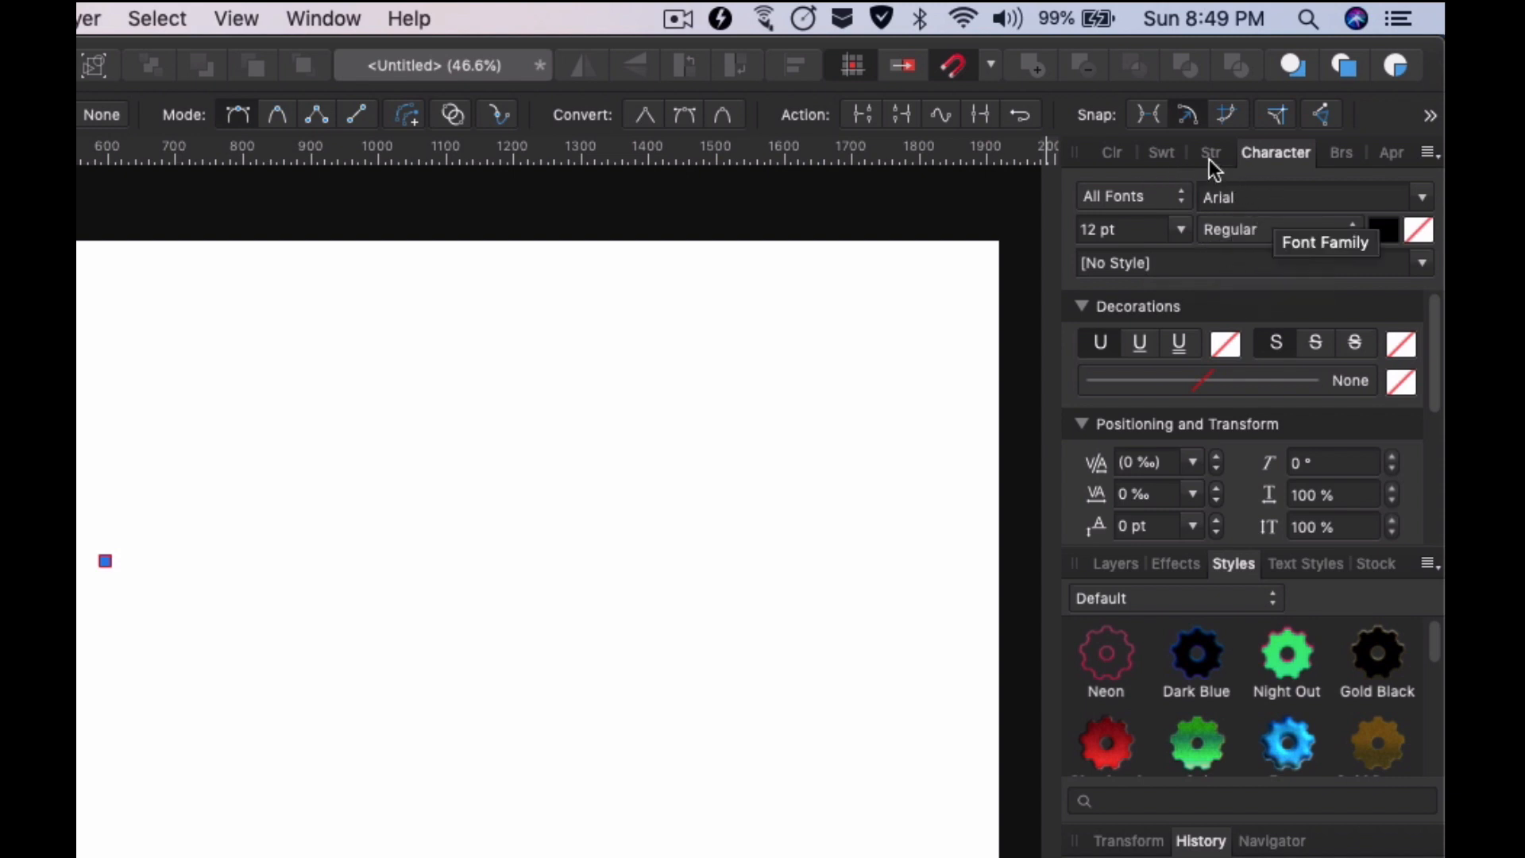
pyautogui.click(1117, 151)
pyautogui.click(1176, 154)
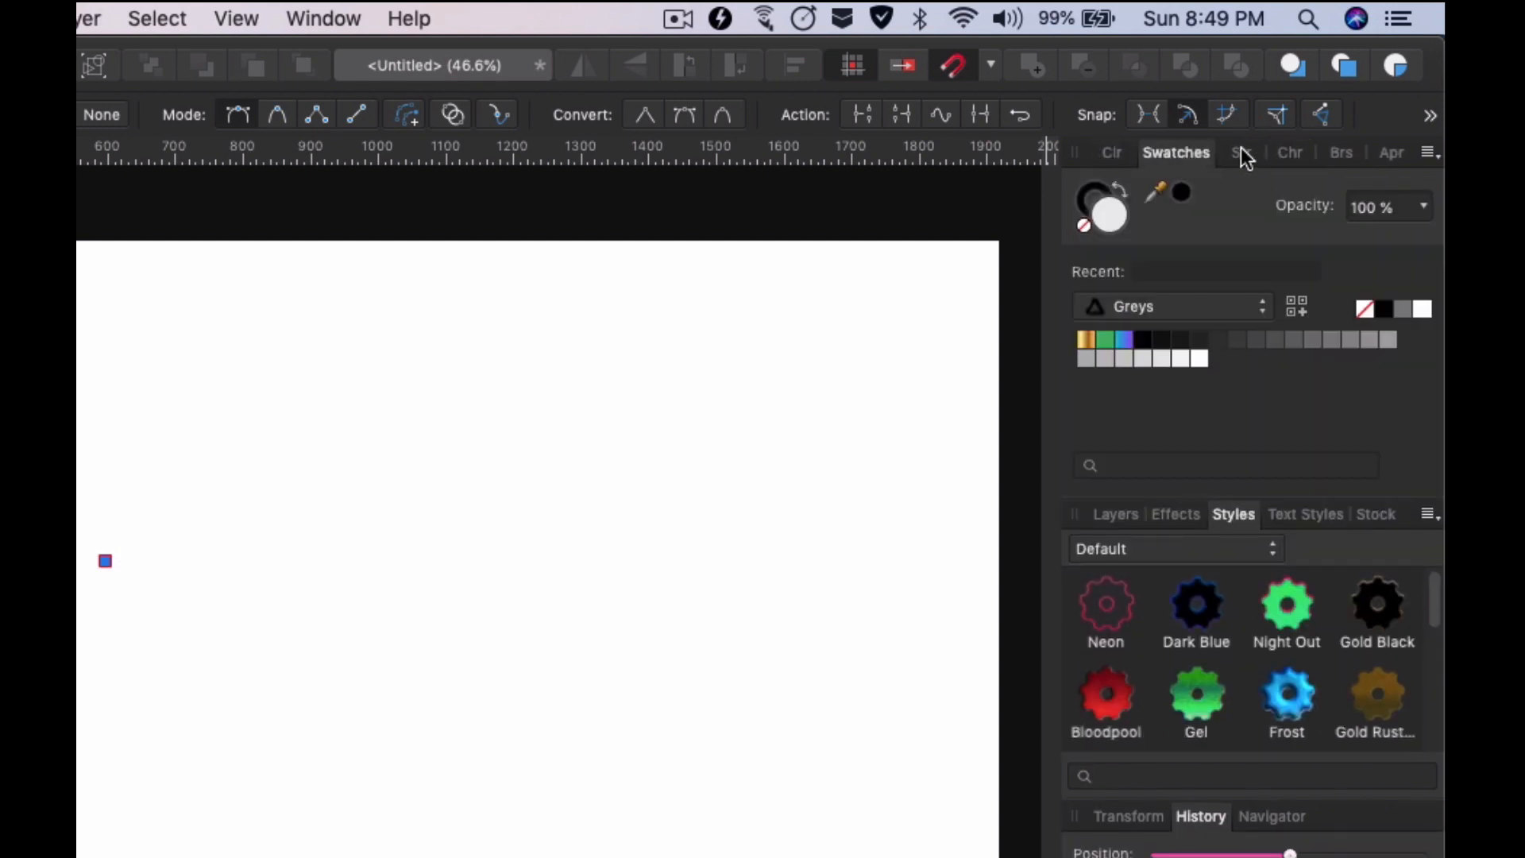
pyautogui.click(1242, 154)
pyautogui.click(1280, 151)
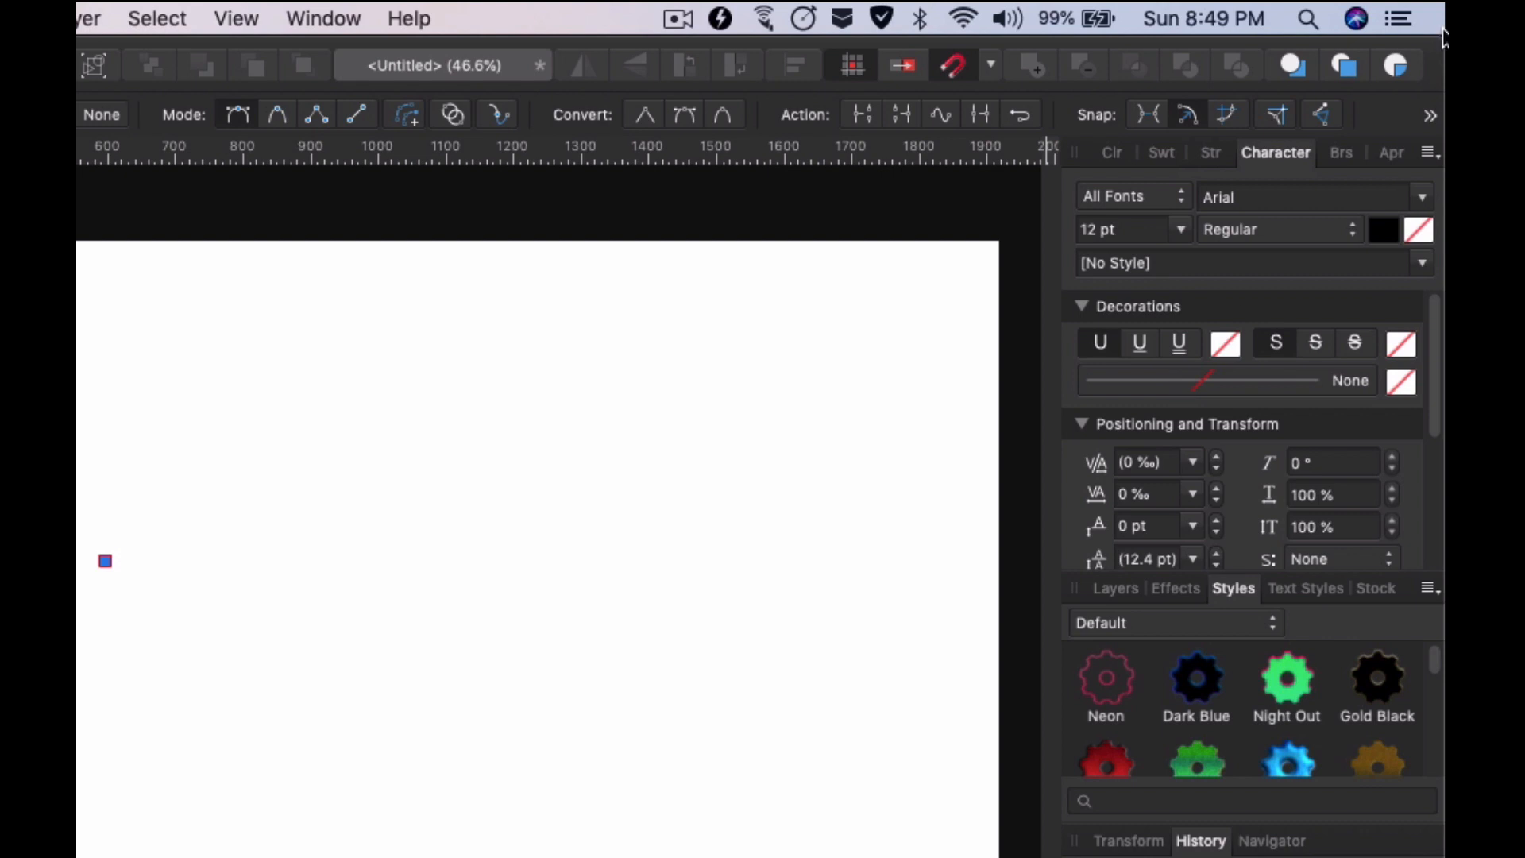
pyautogui.click(1114, 589)
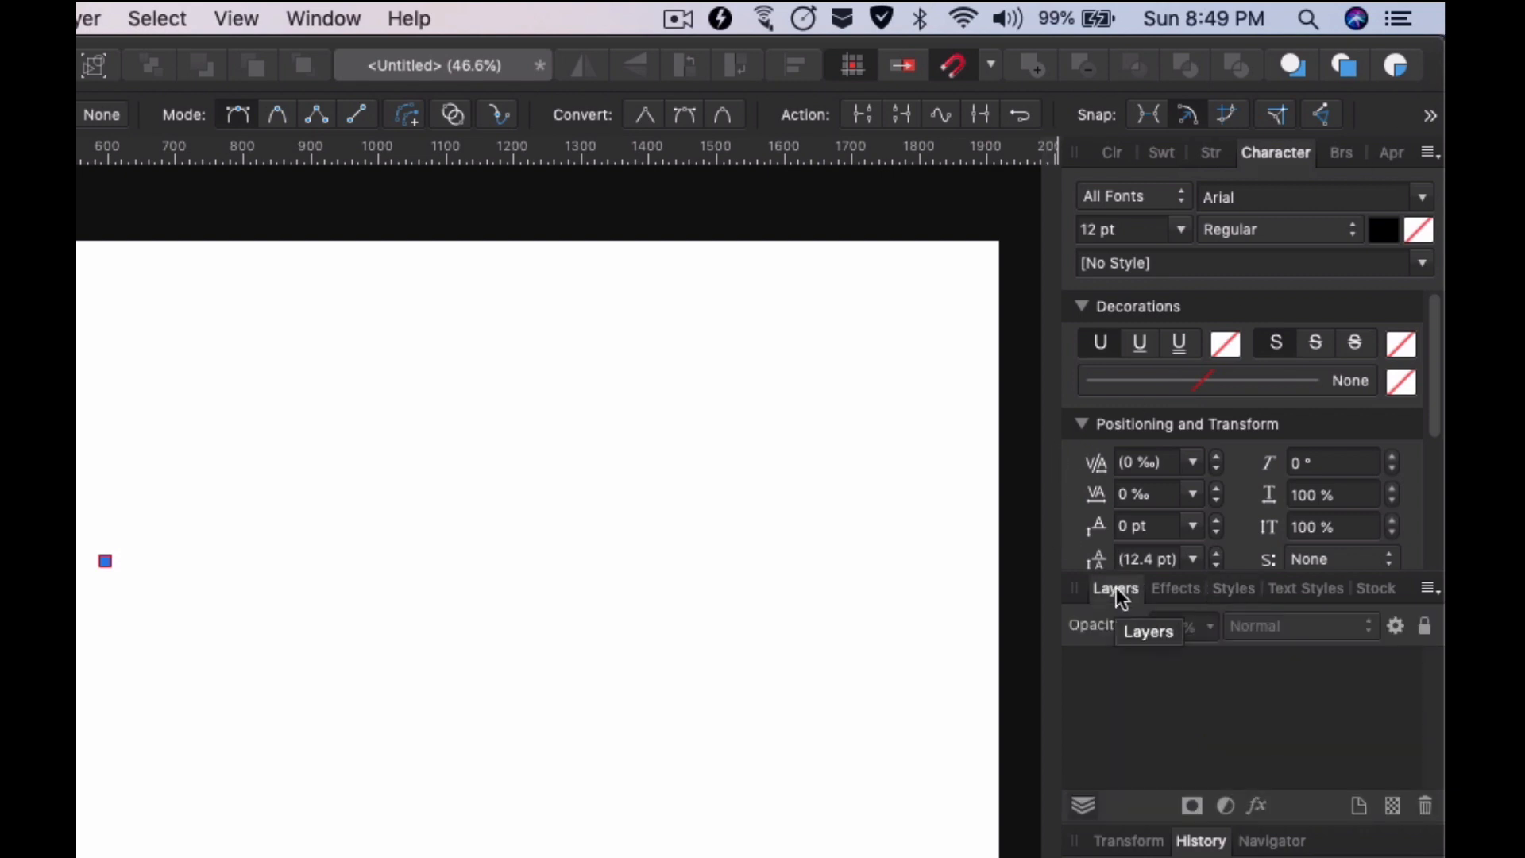
pyautogui.click(1183, 604)
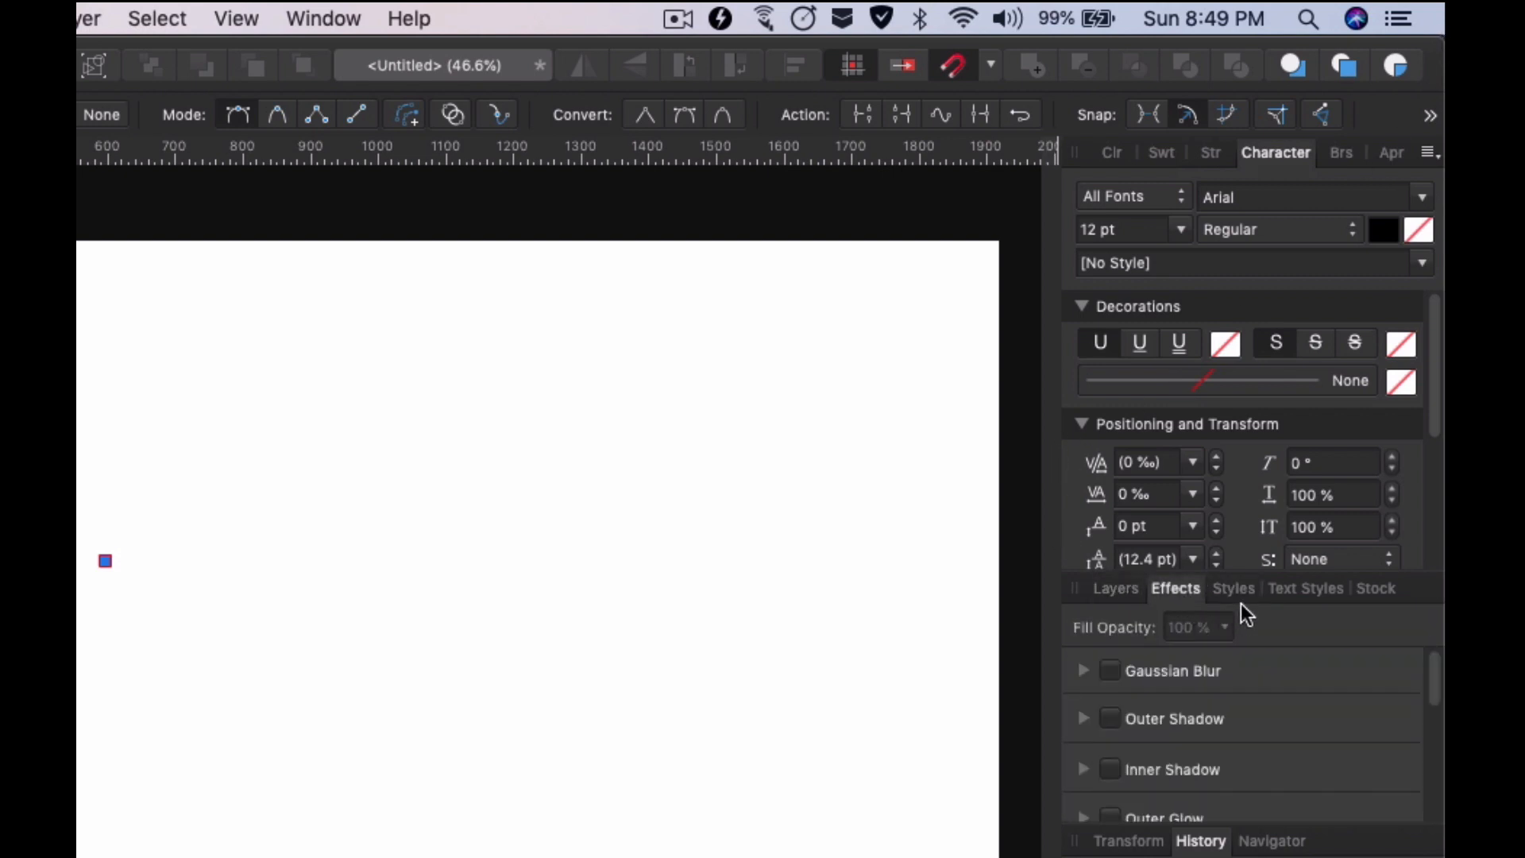
pyautogui.click(1232, 597)
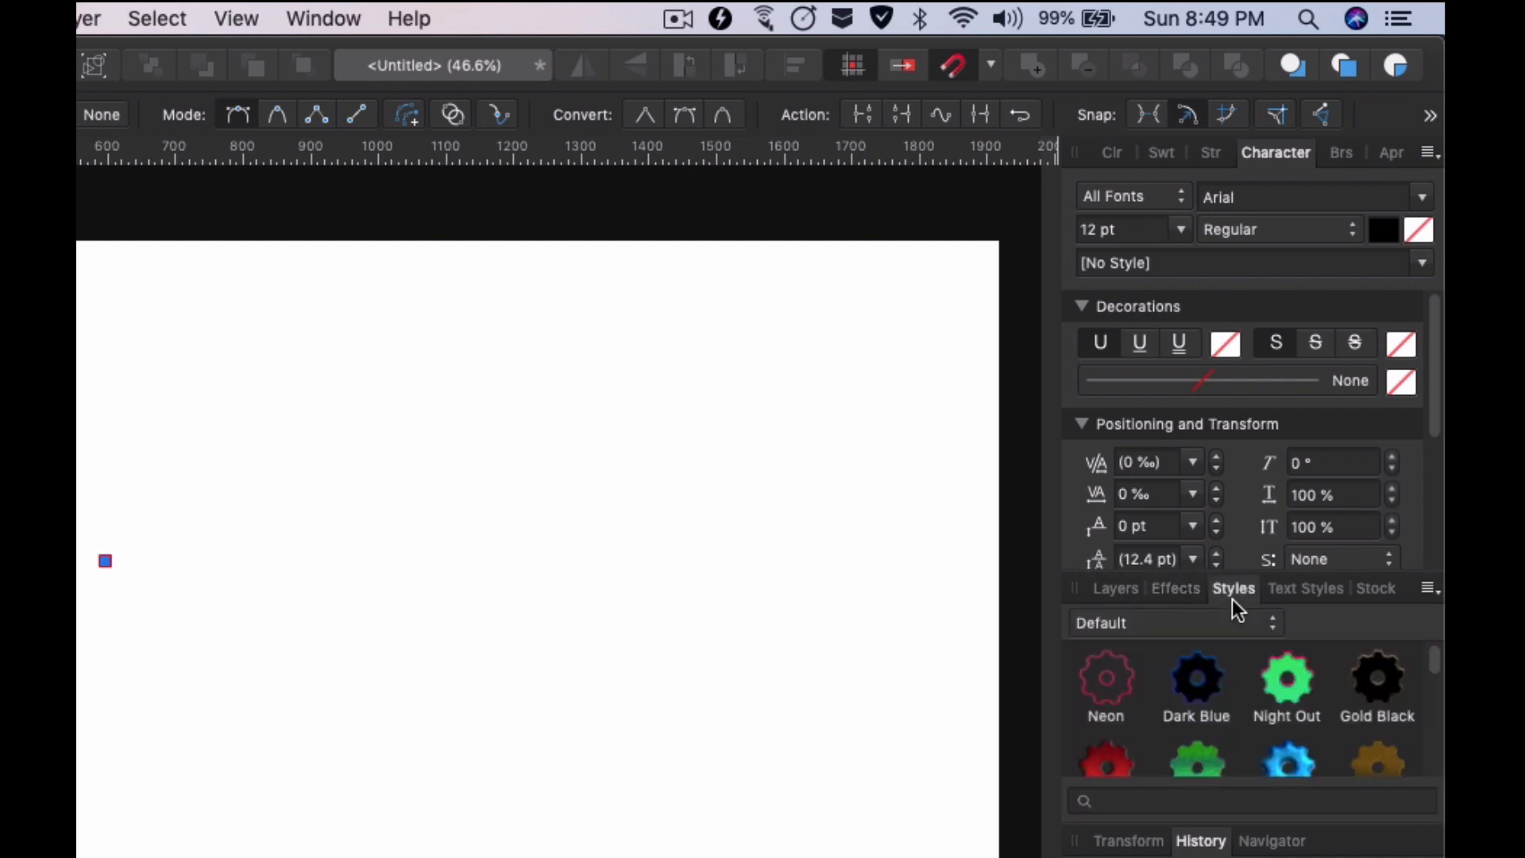
pyautogui.click(1128, 840)
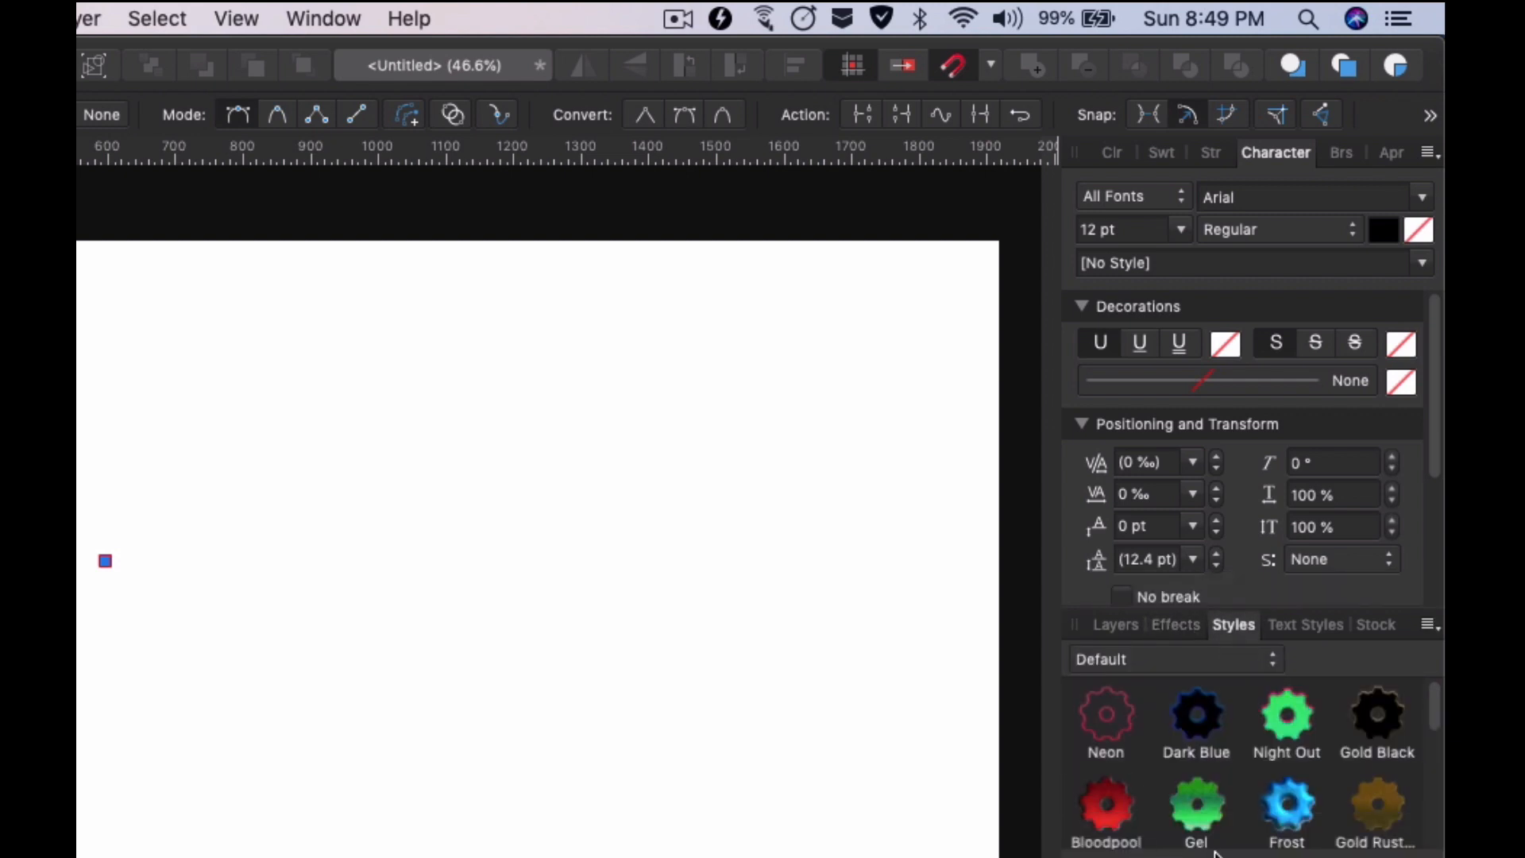
pyautogui.click(1201, 841)
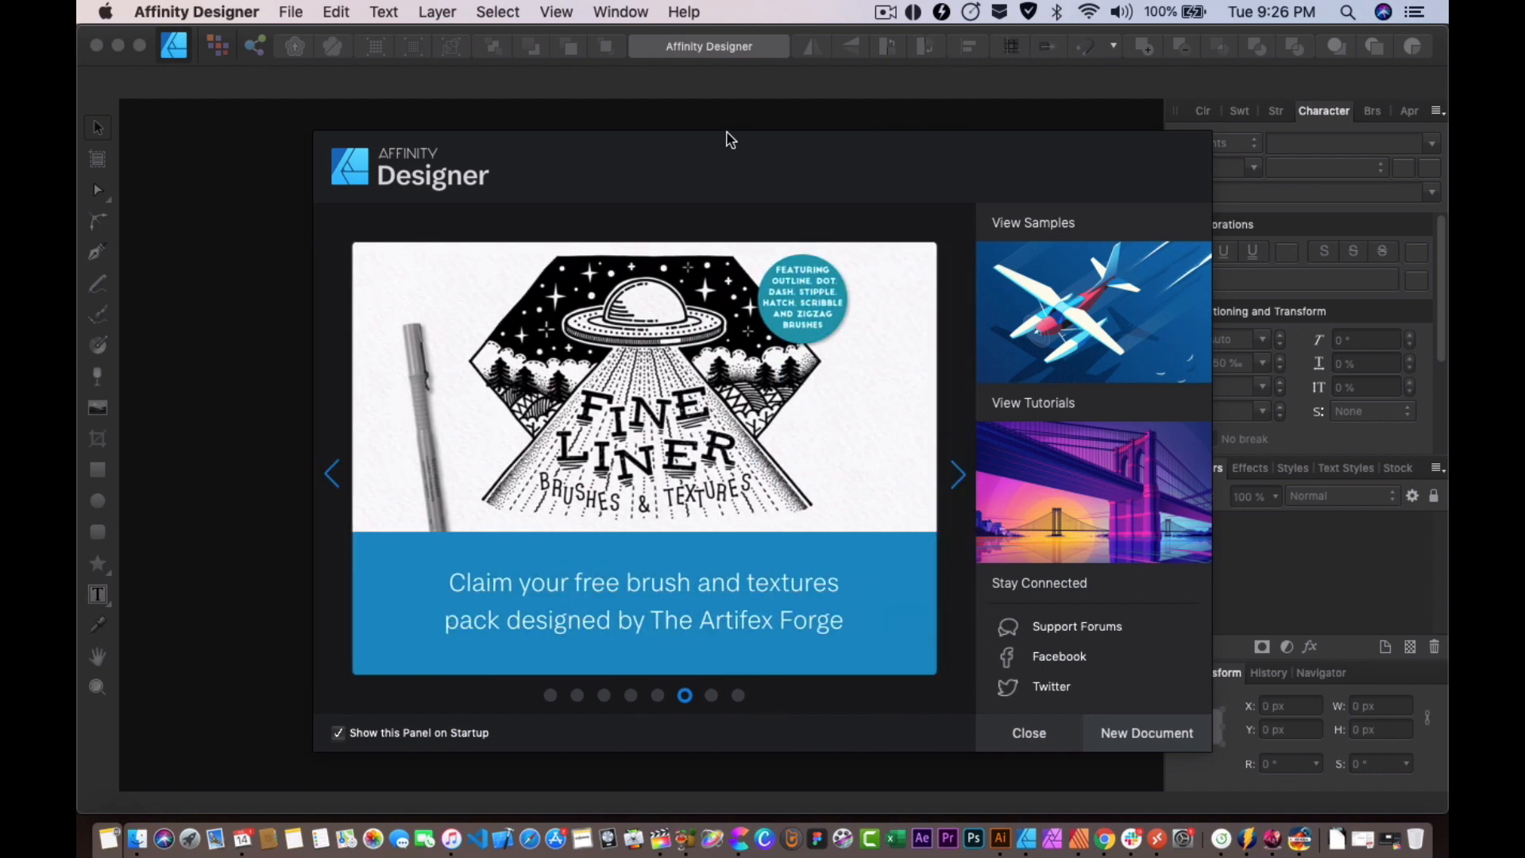
# Step: Dismiss the welcome screen and start setting up a new document
pyautogui.moveTo(776, 154); pyautogui.dragTo(763, 108)
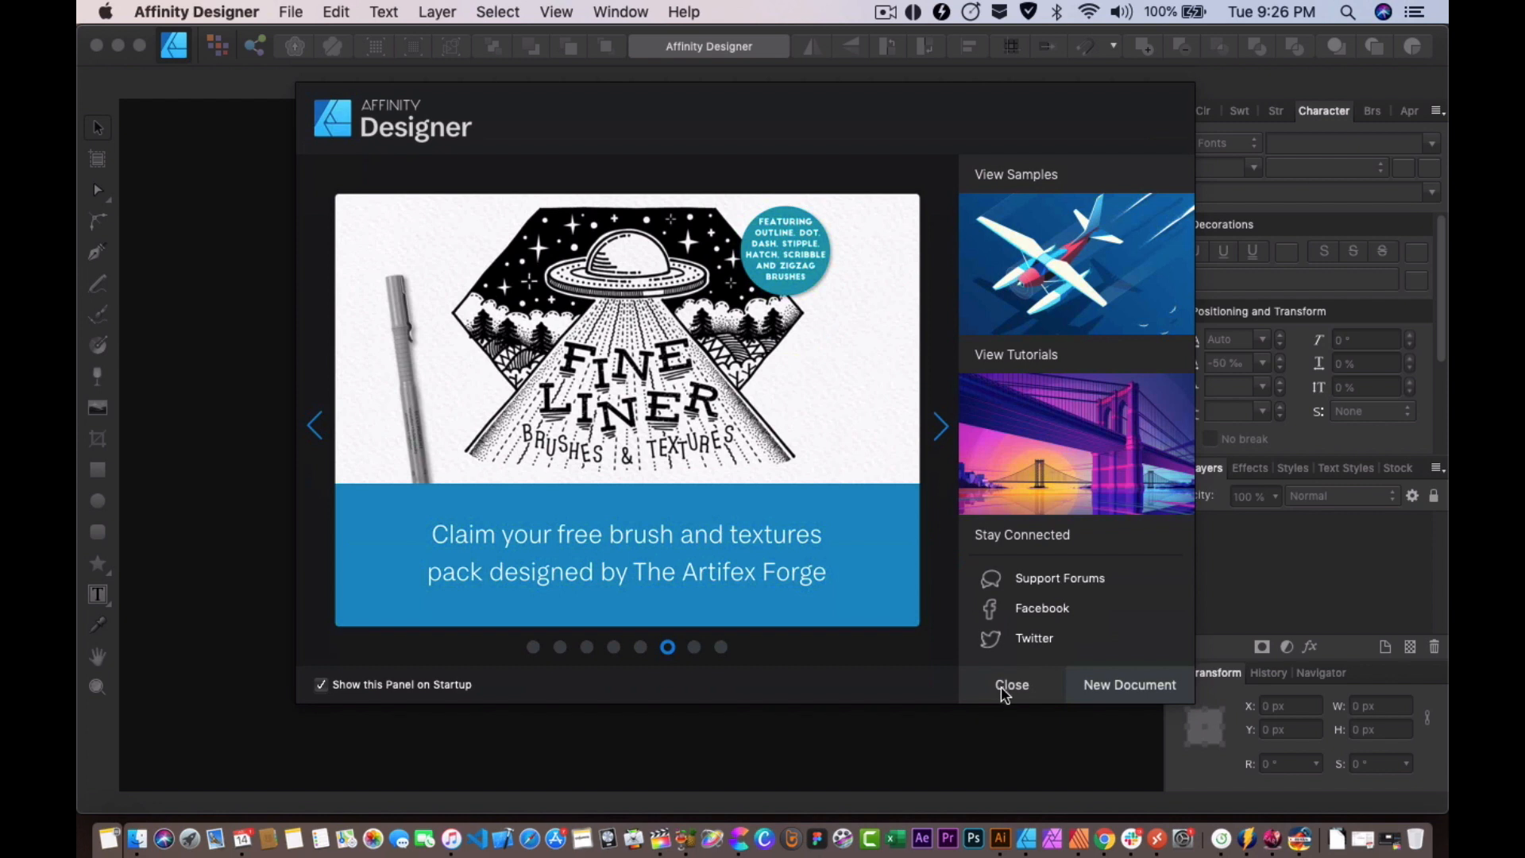
pyautogui.click(1010, 685)
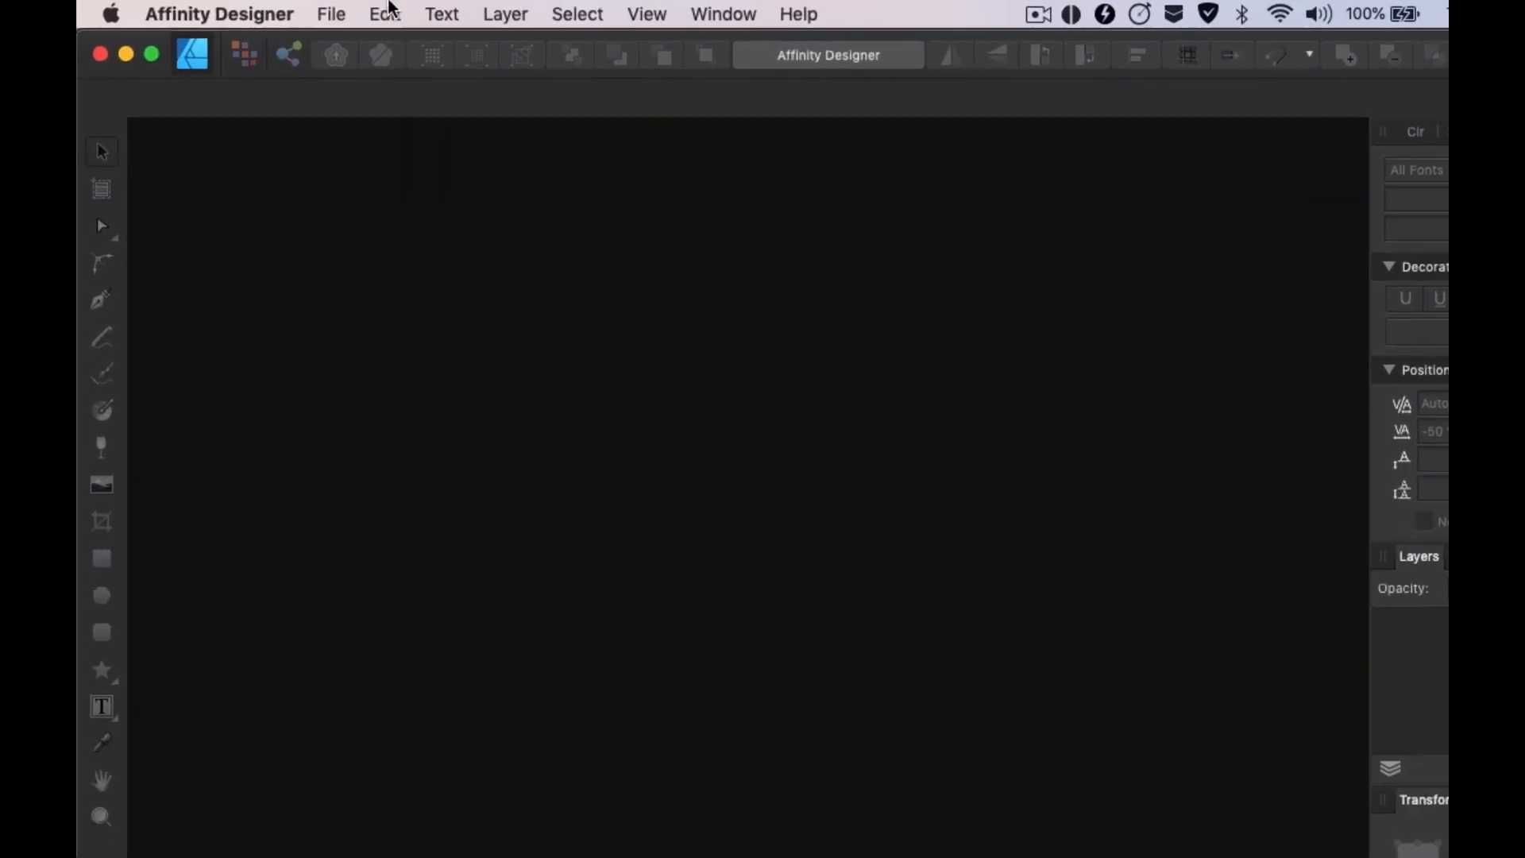
pyautogui.click(338, 14)
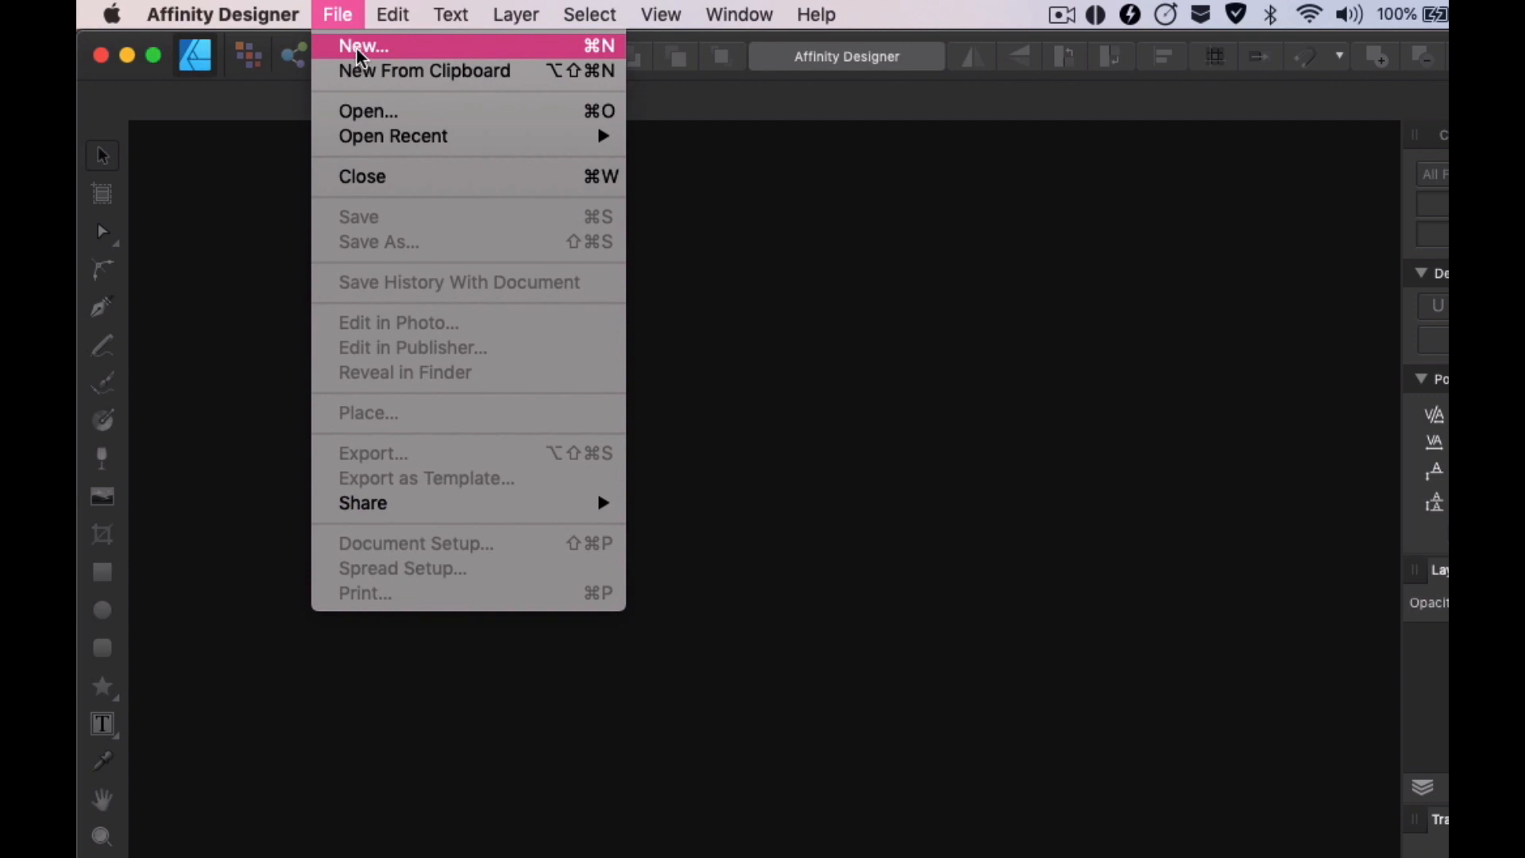
pyautogui.click(359, 48)
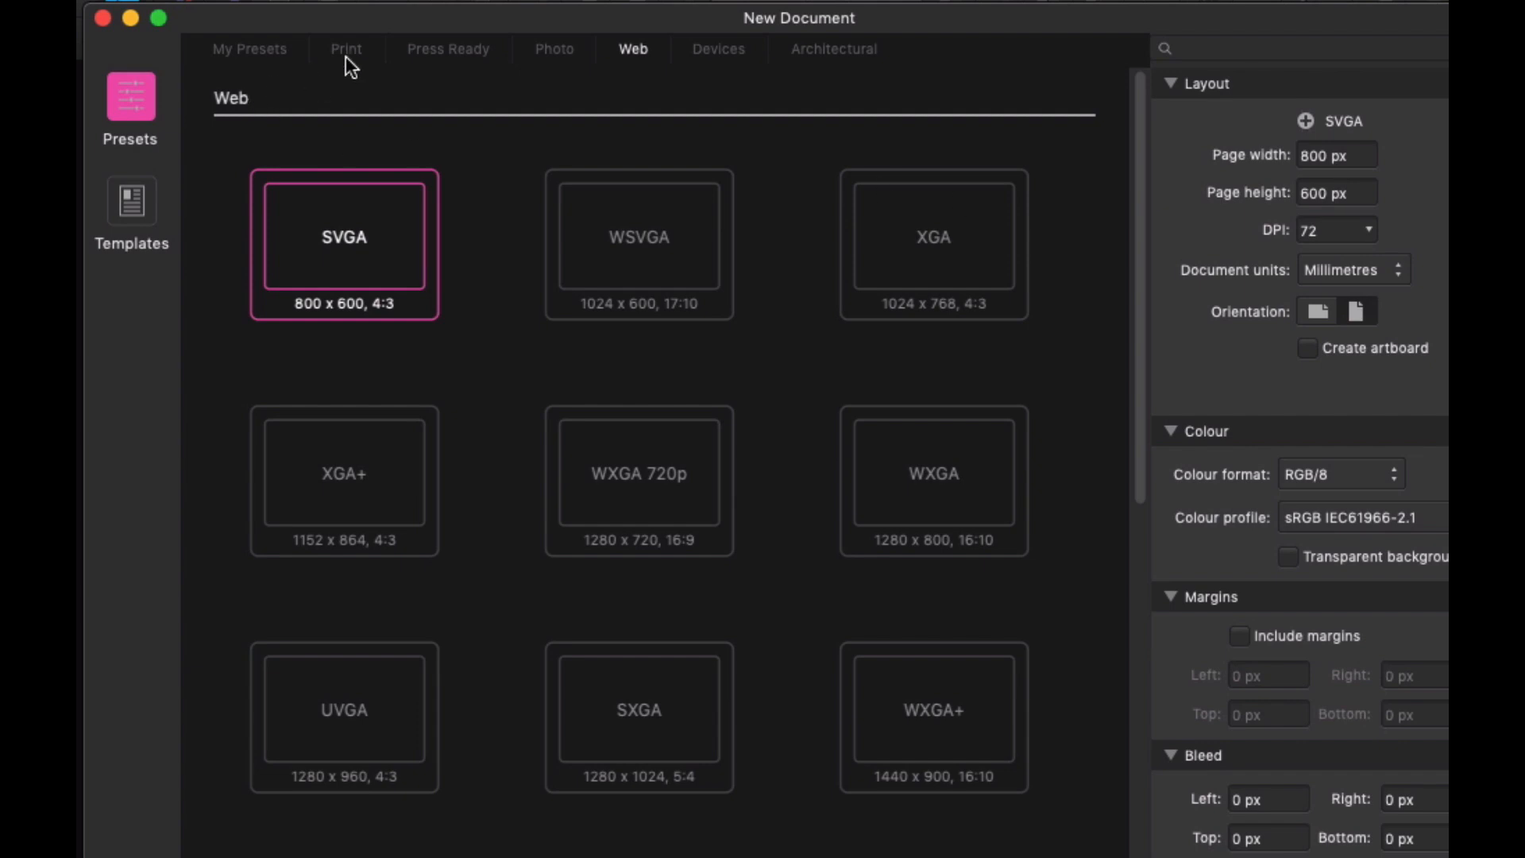
# Step: Browse the Print, Press Ready, Photo, Web, Devices and Architectural page presets, ending on the Press Ready sizes
pyautogui.click(348, 48)
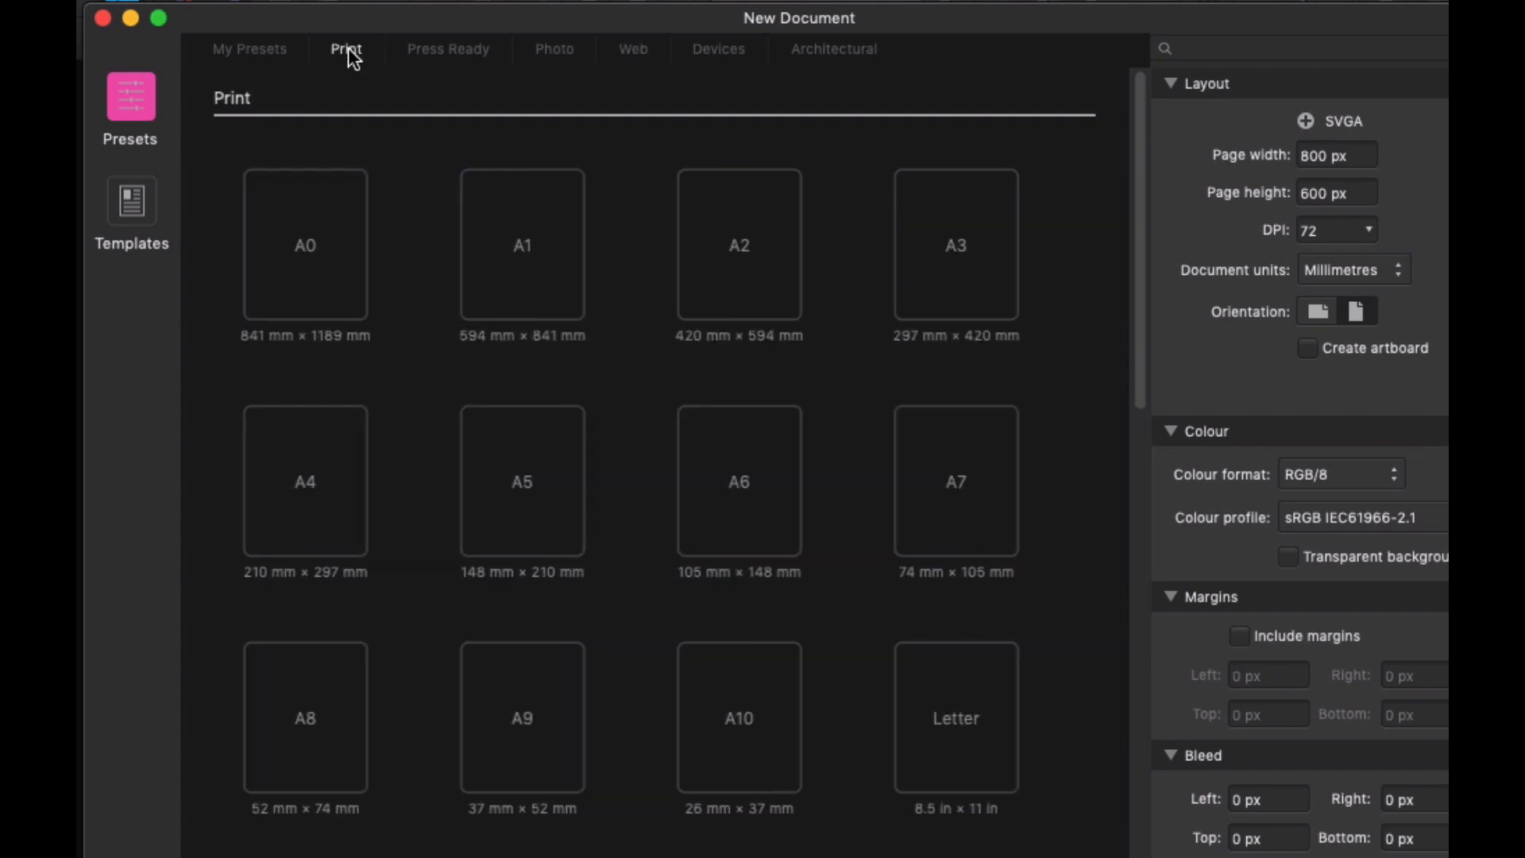
pyautogui.click(459, 49)
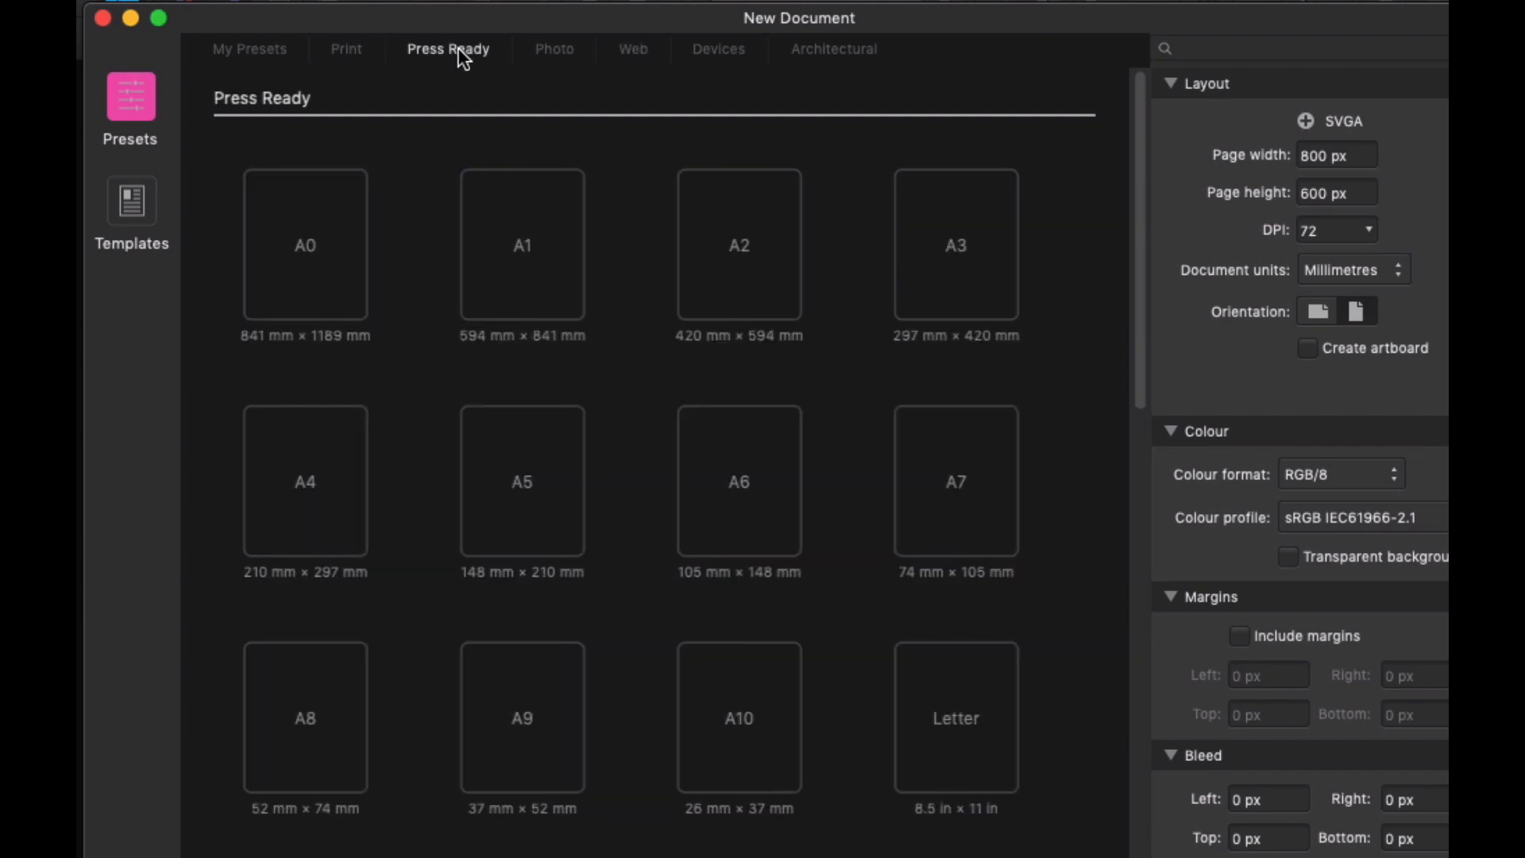
pyautogui.click(569, 55)
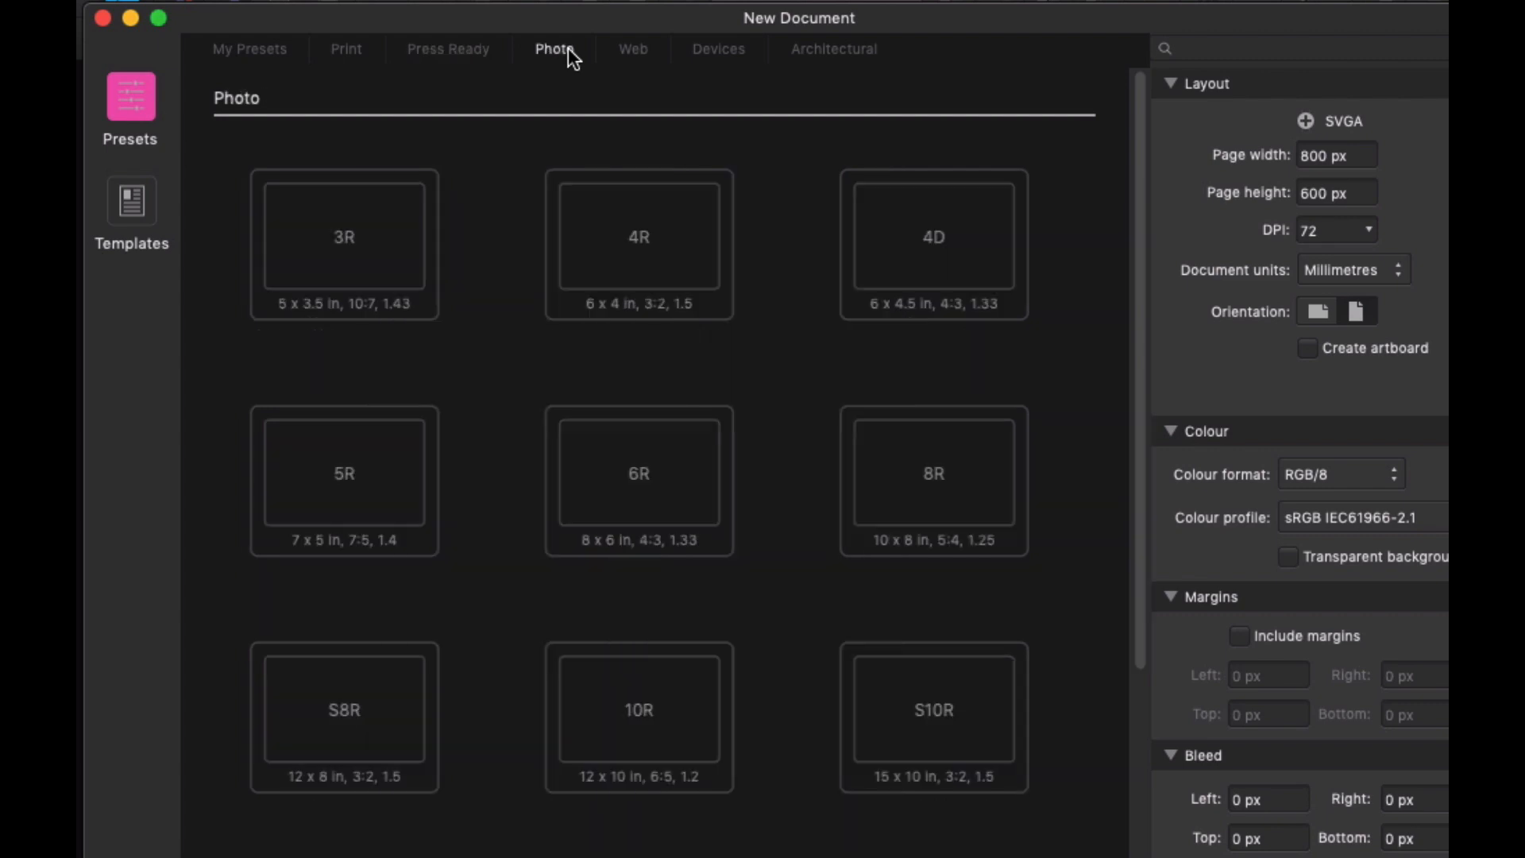
pyautogui.click(637, 54)
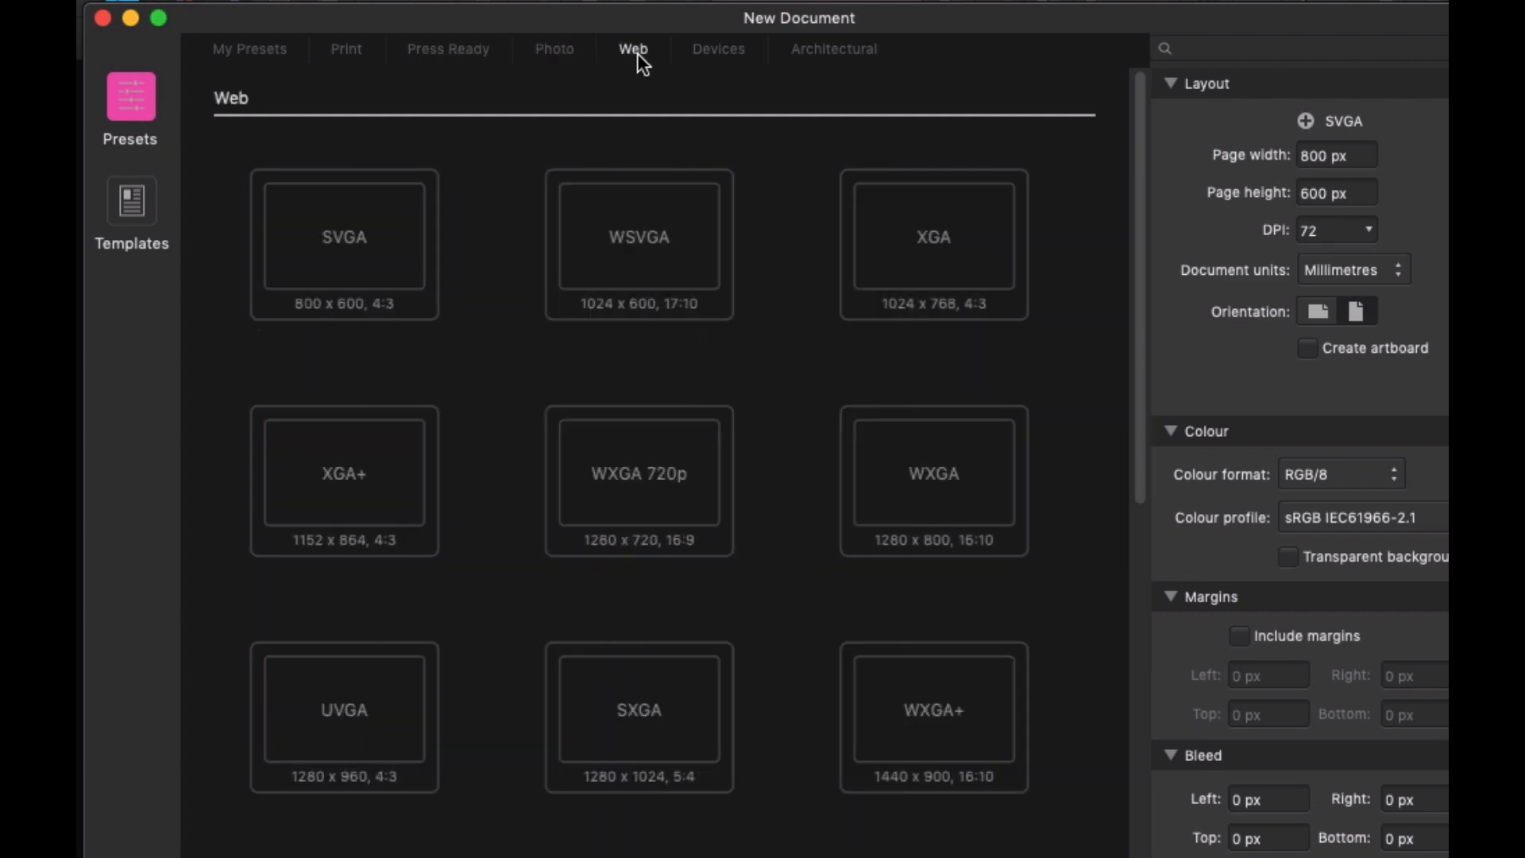
pyautogui.click(726, 57)
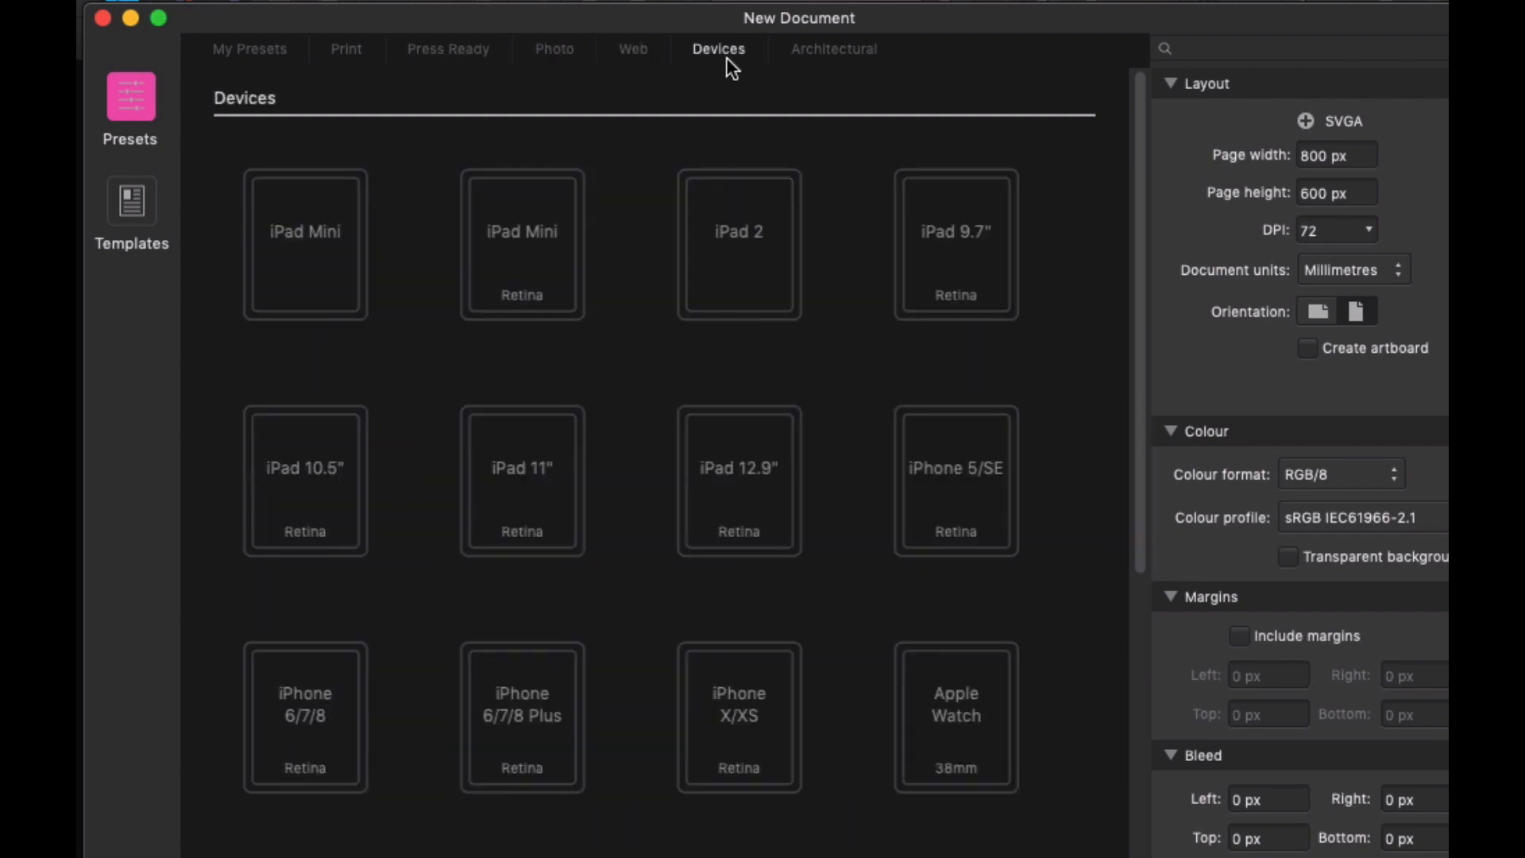
pyautogui.click(844, 53)
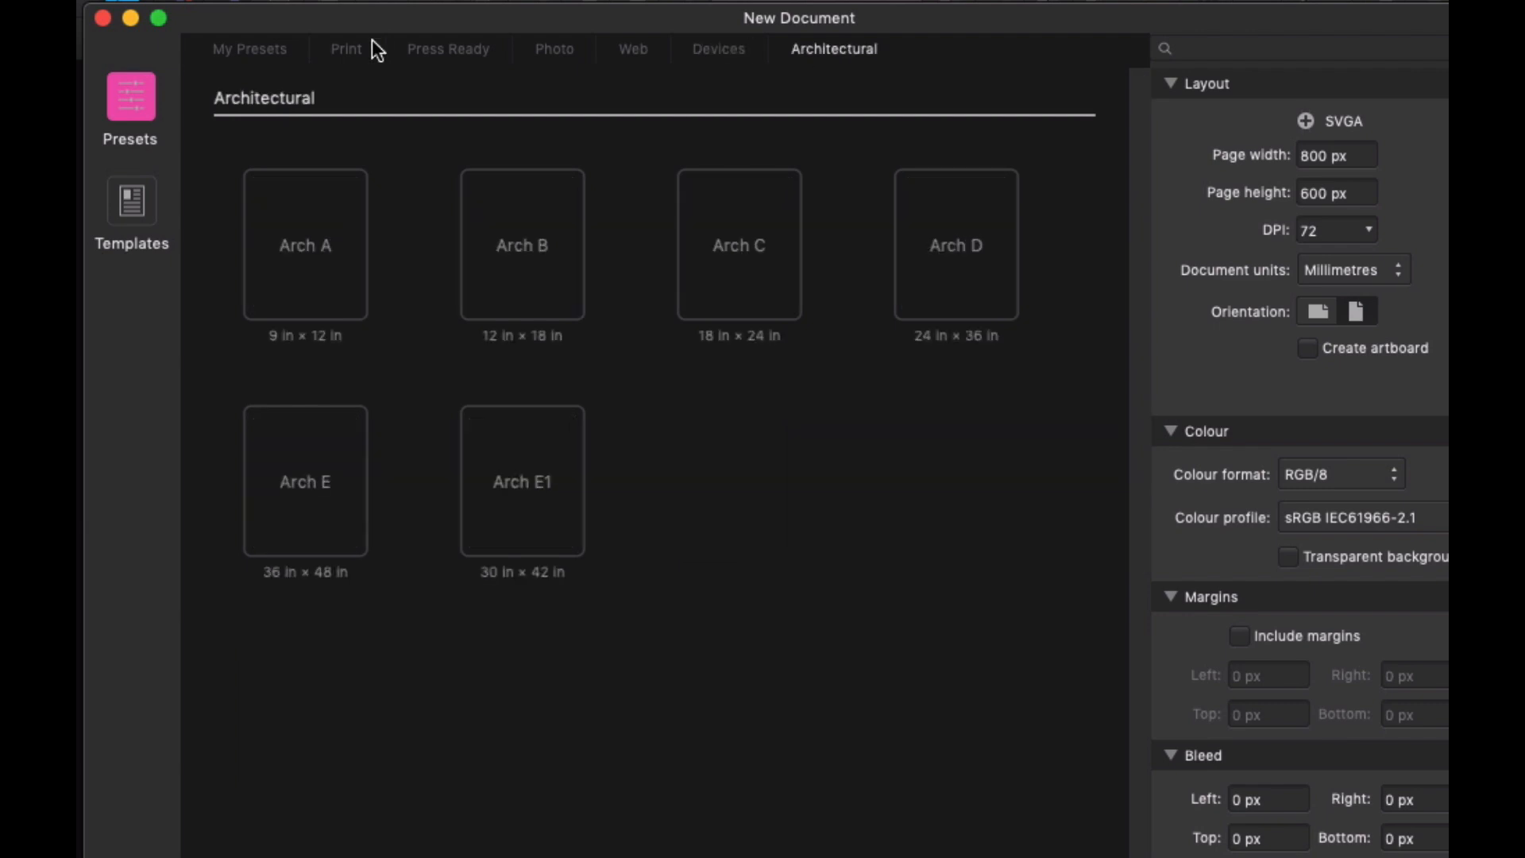
pyautogui.click(350, 57)
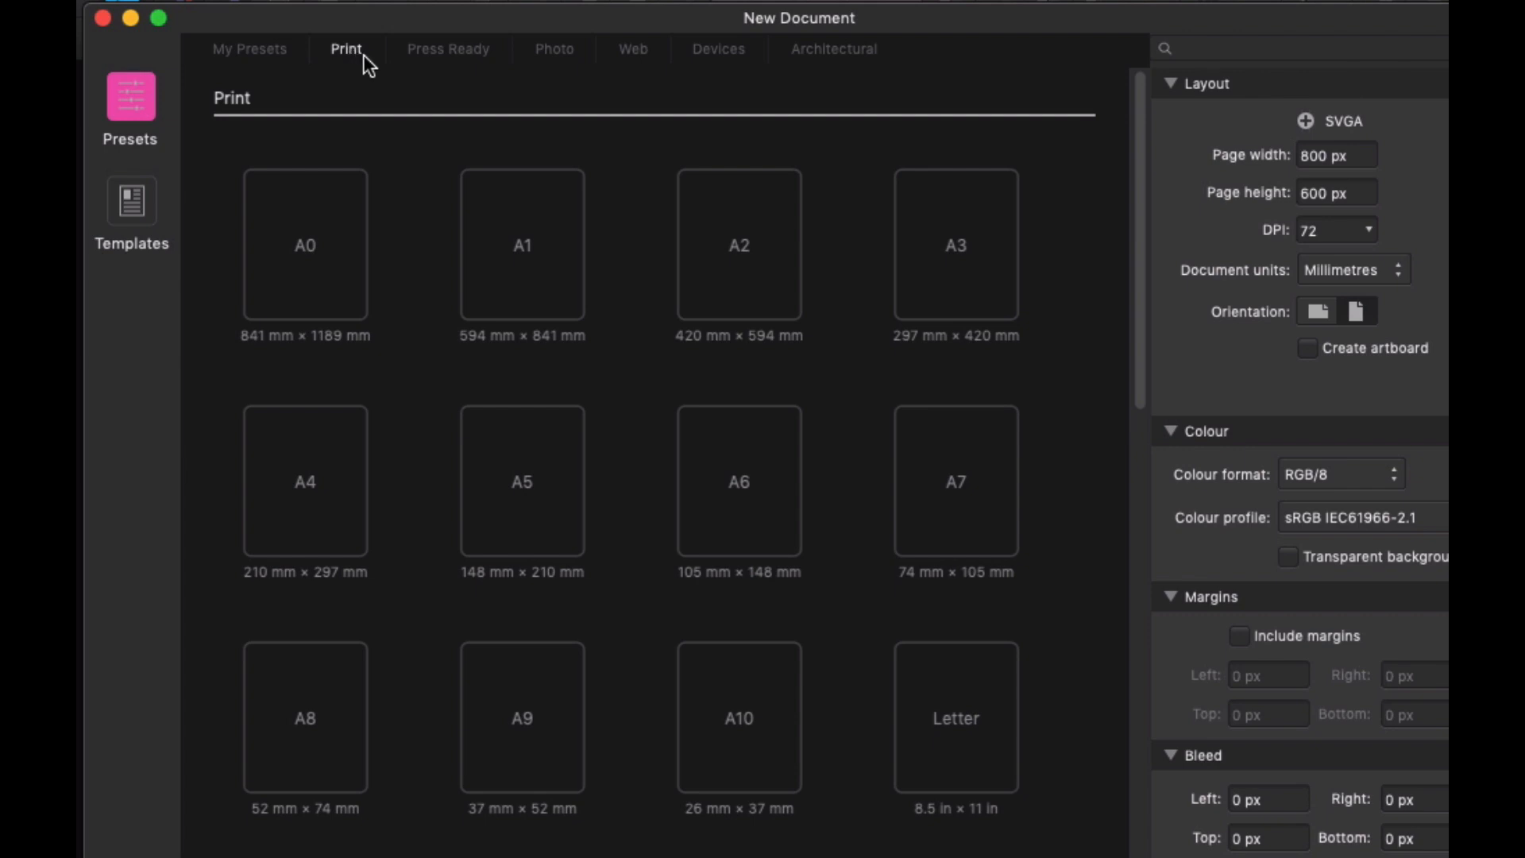
pyautogui.click(439, 50)
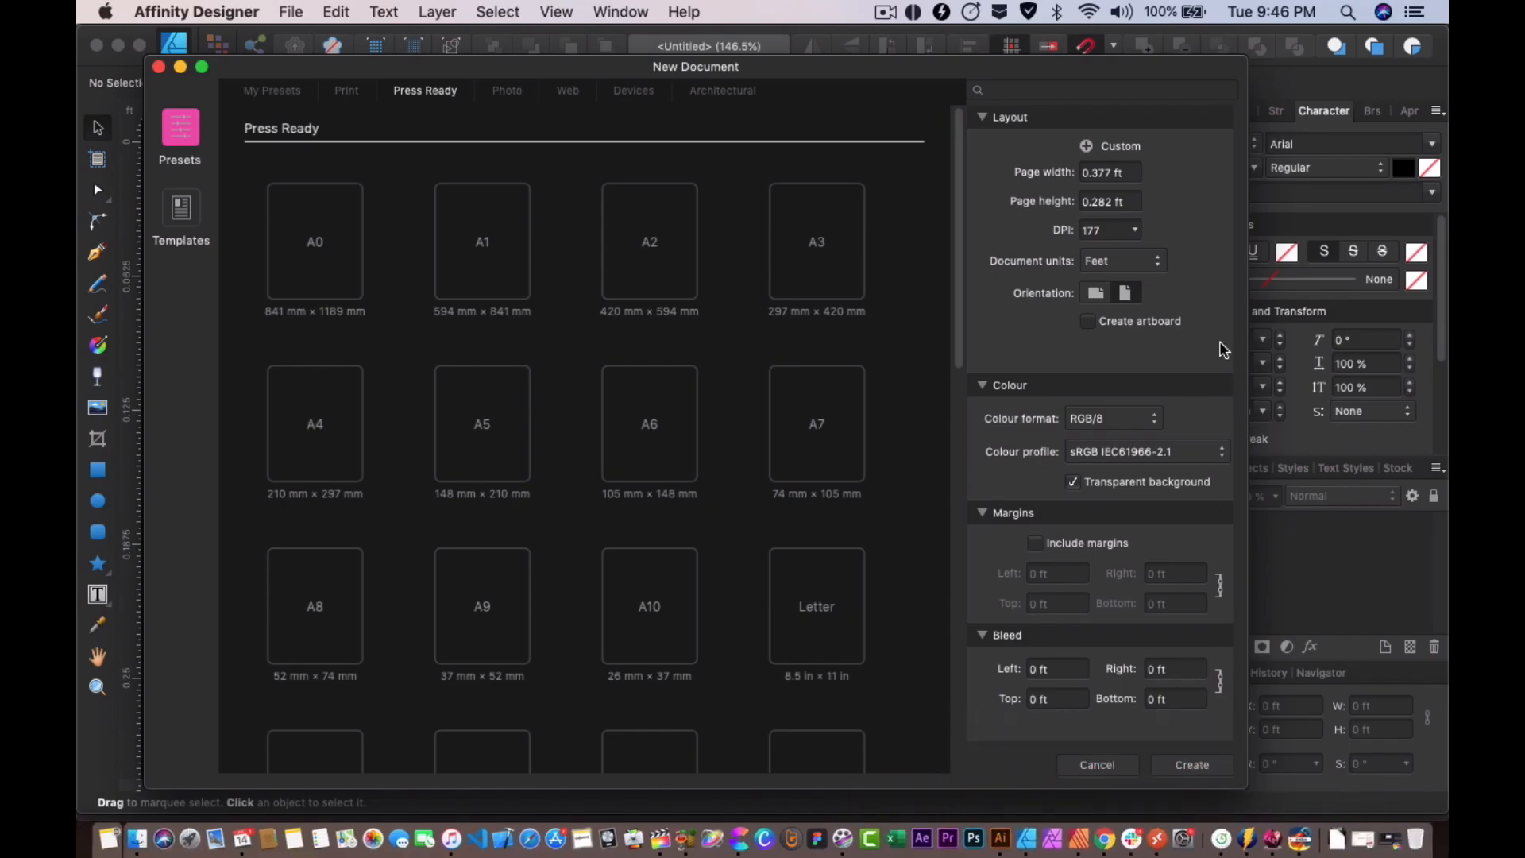
# Step: Set the new document's units to Feet and its page orientation to portrait
pyautogui.click(1145, 259)
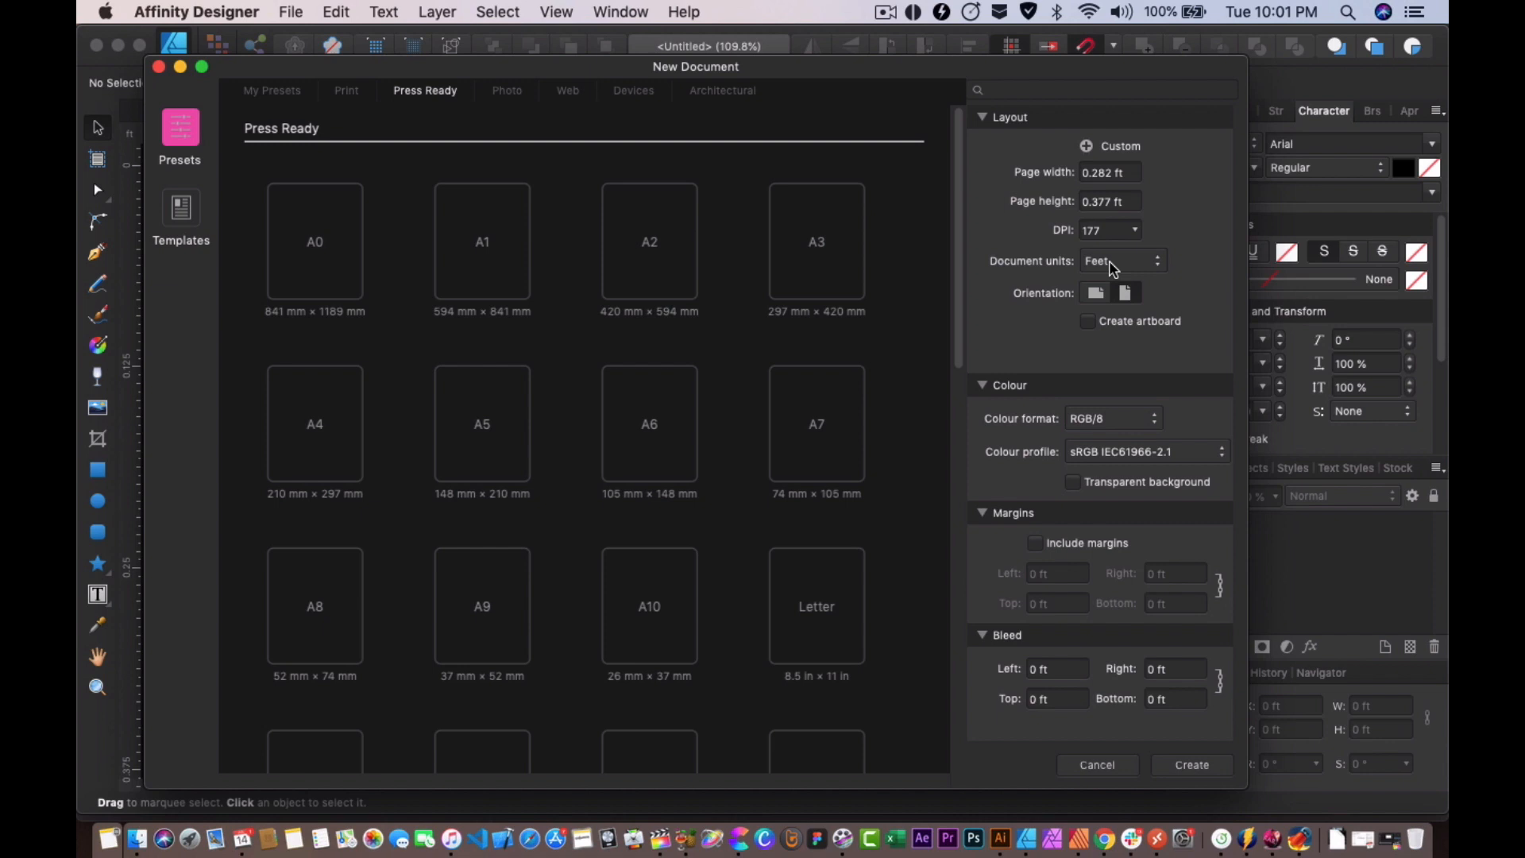
pyautogui.click(1109, 261)
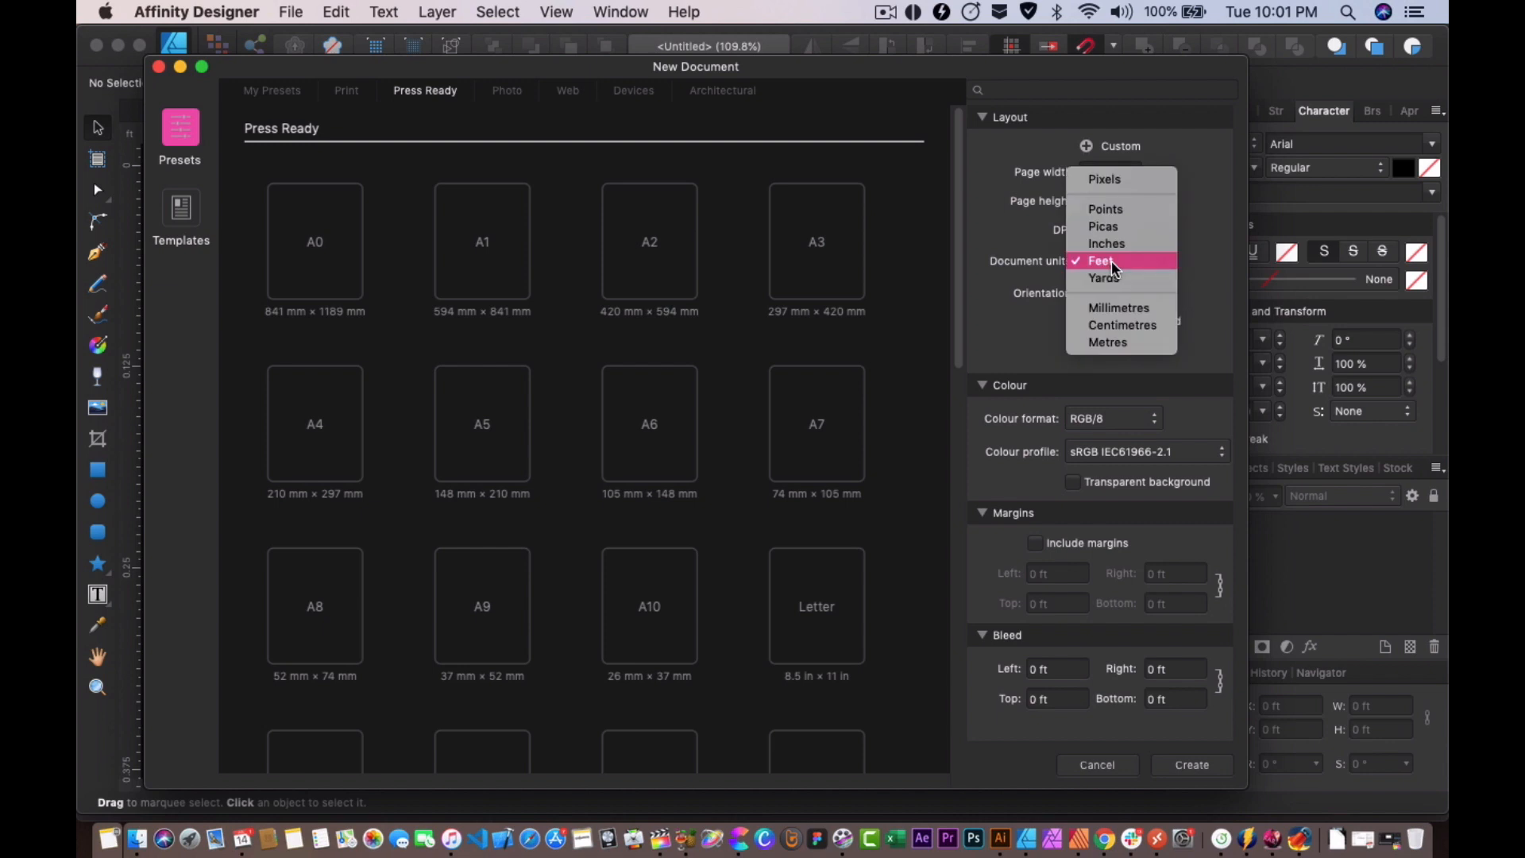
pyautogui.click(1114, 261)
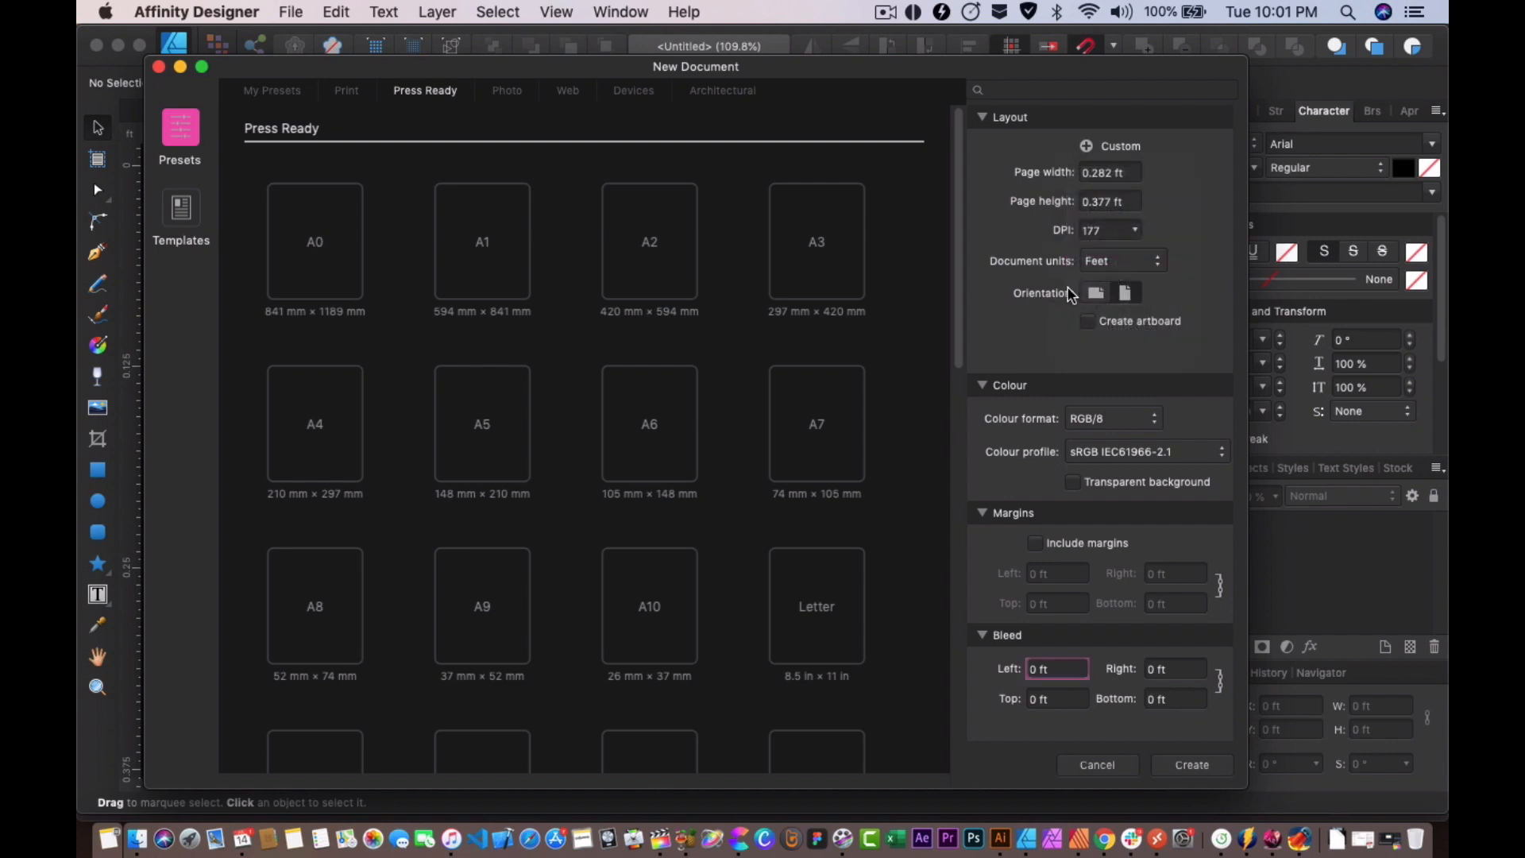
pyautogui.click(1097, 295)
pyautogui.click(1125, 291)
# Step: Try the CMYK/8 colour format for the new document, and set it back to RGB/8
pyautogui.click(1086, 422)
pyautogui.click(1111, 506)
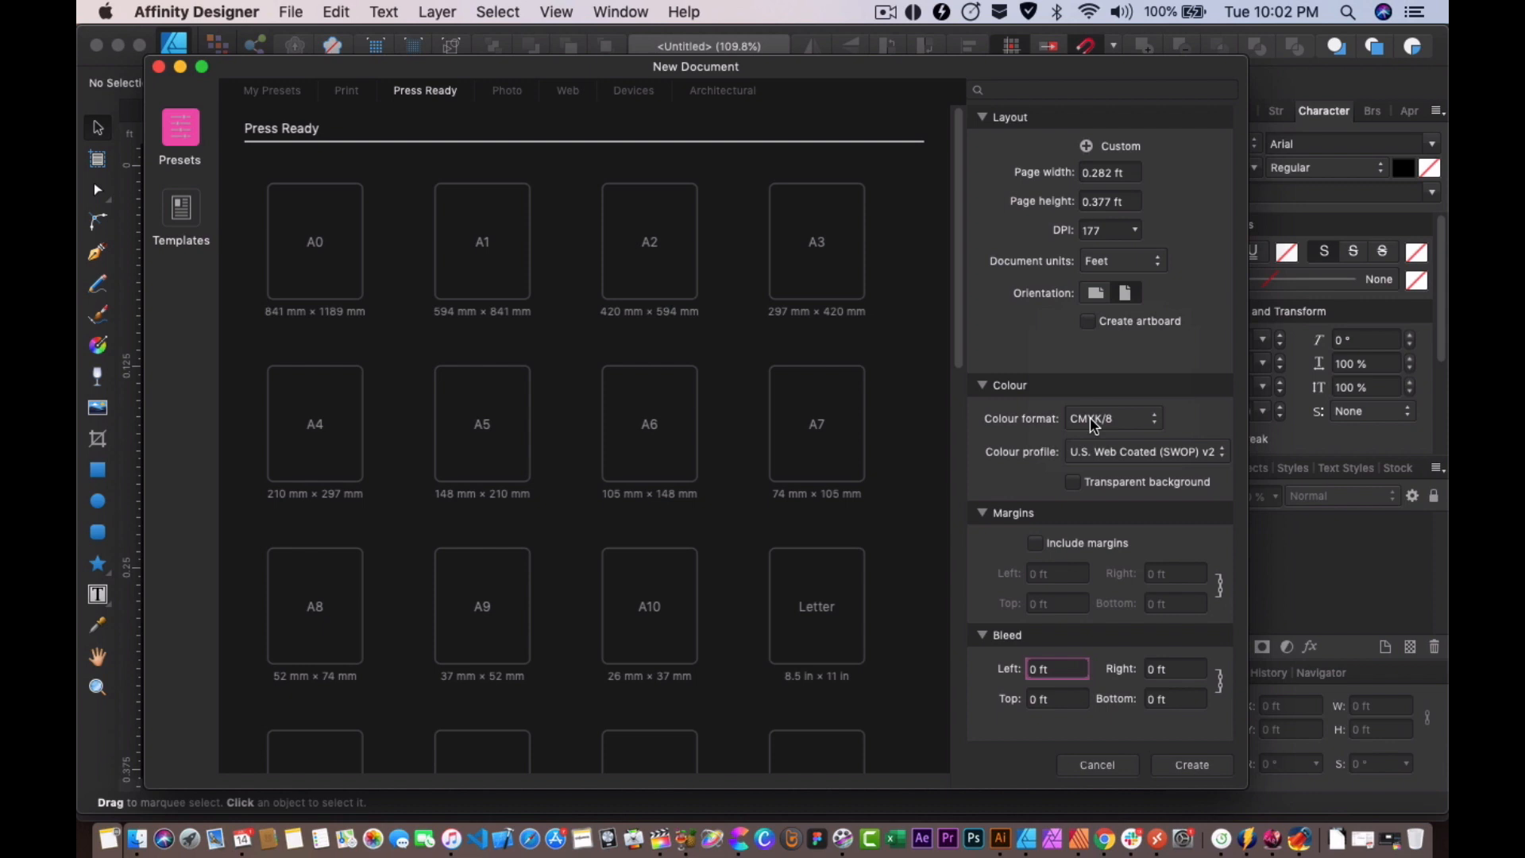
pyautogui.click(1105, 427)
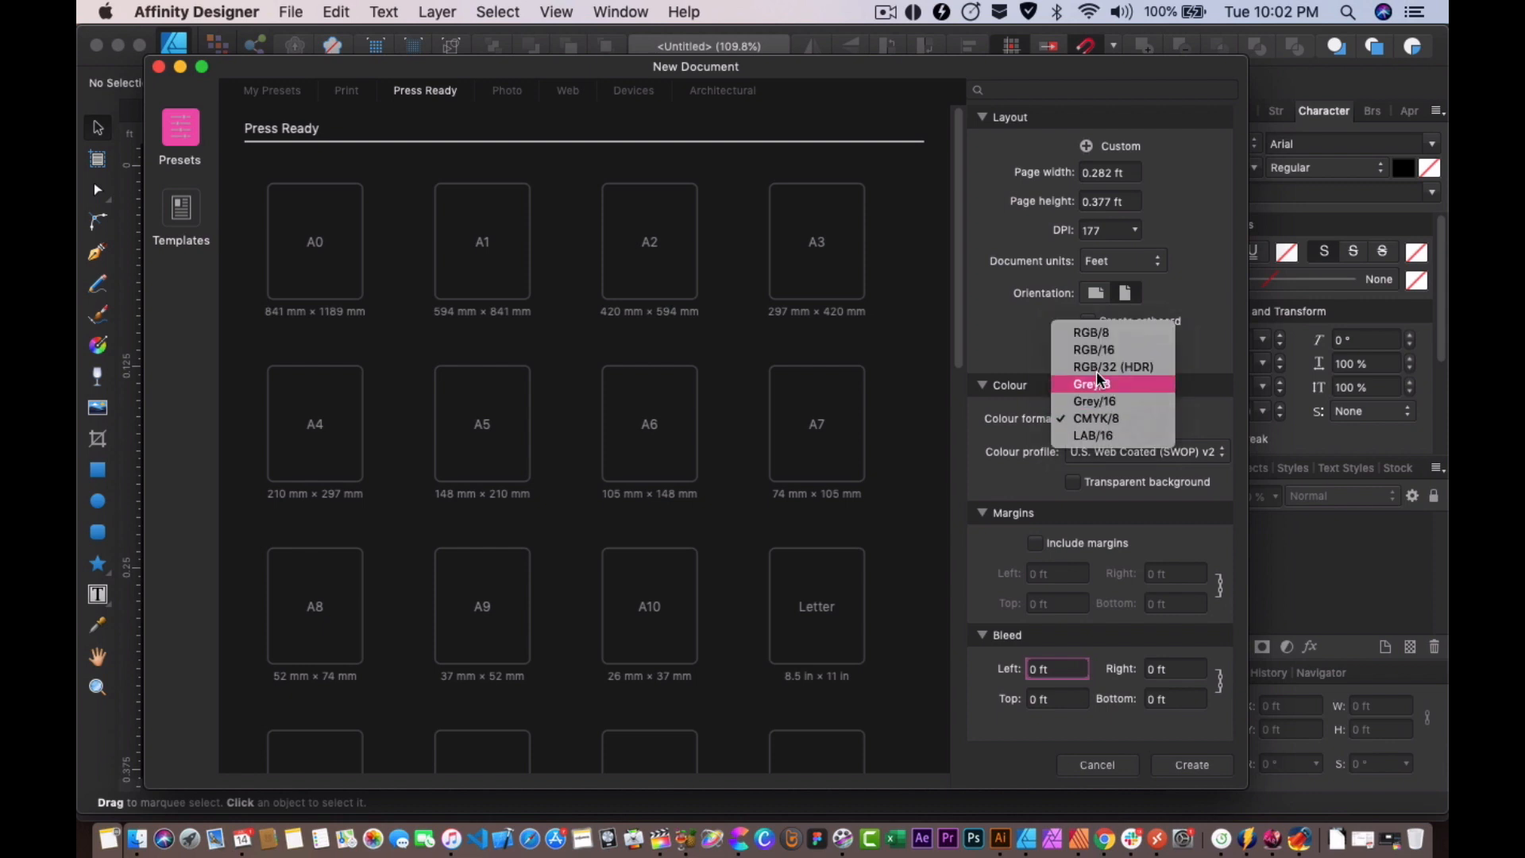
pyautogui.click(1087, 334)
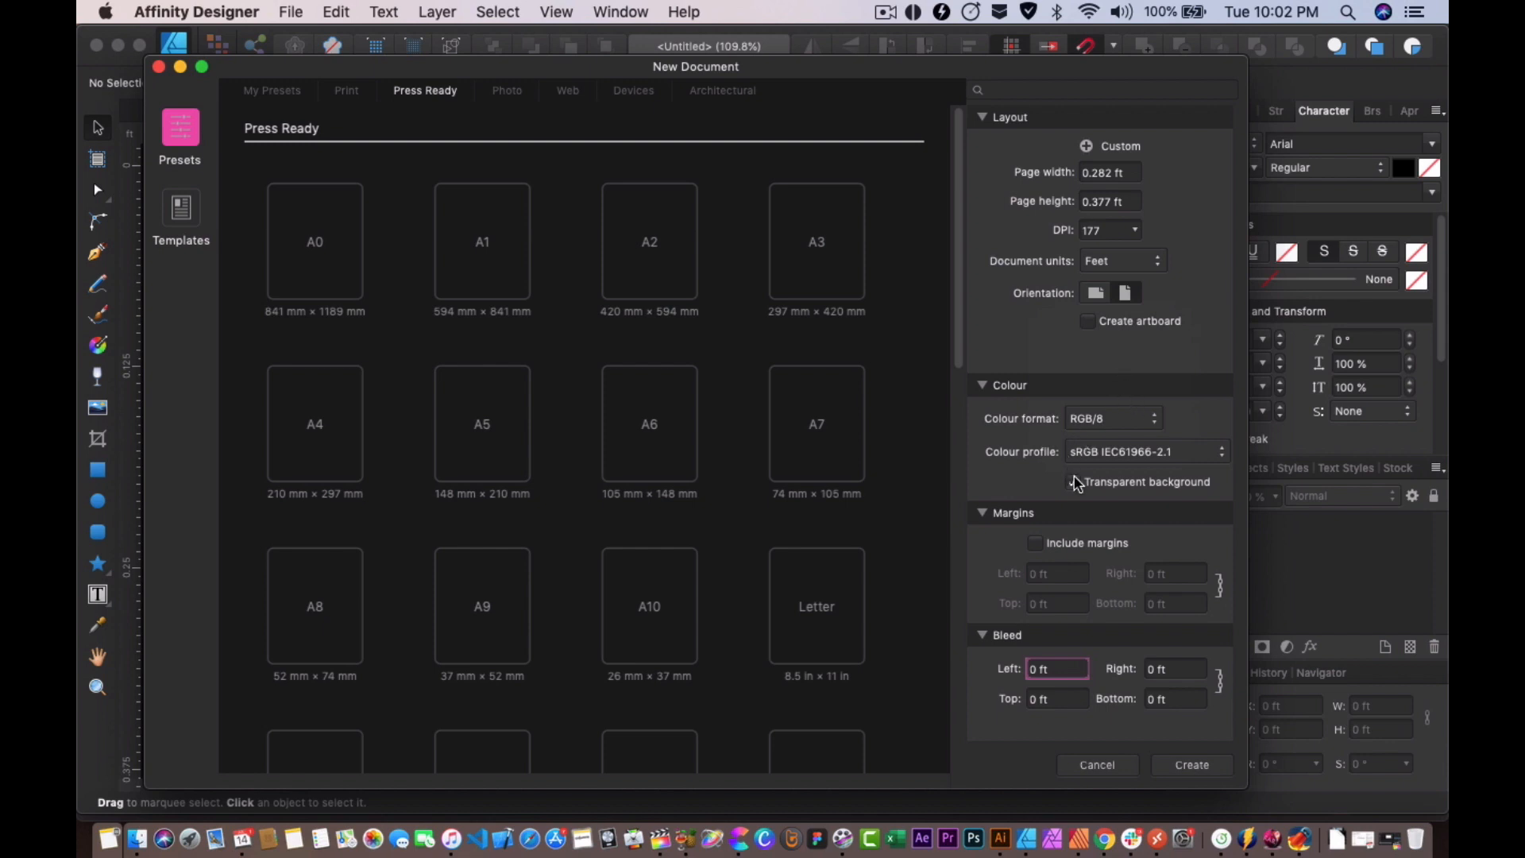
# Step: Try including margins, leave them off, and create the new document
pyautogui.click(1034, 543)
pyautogui.click(1034, 543)
pyautogui.click(1191, 766)
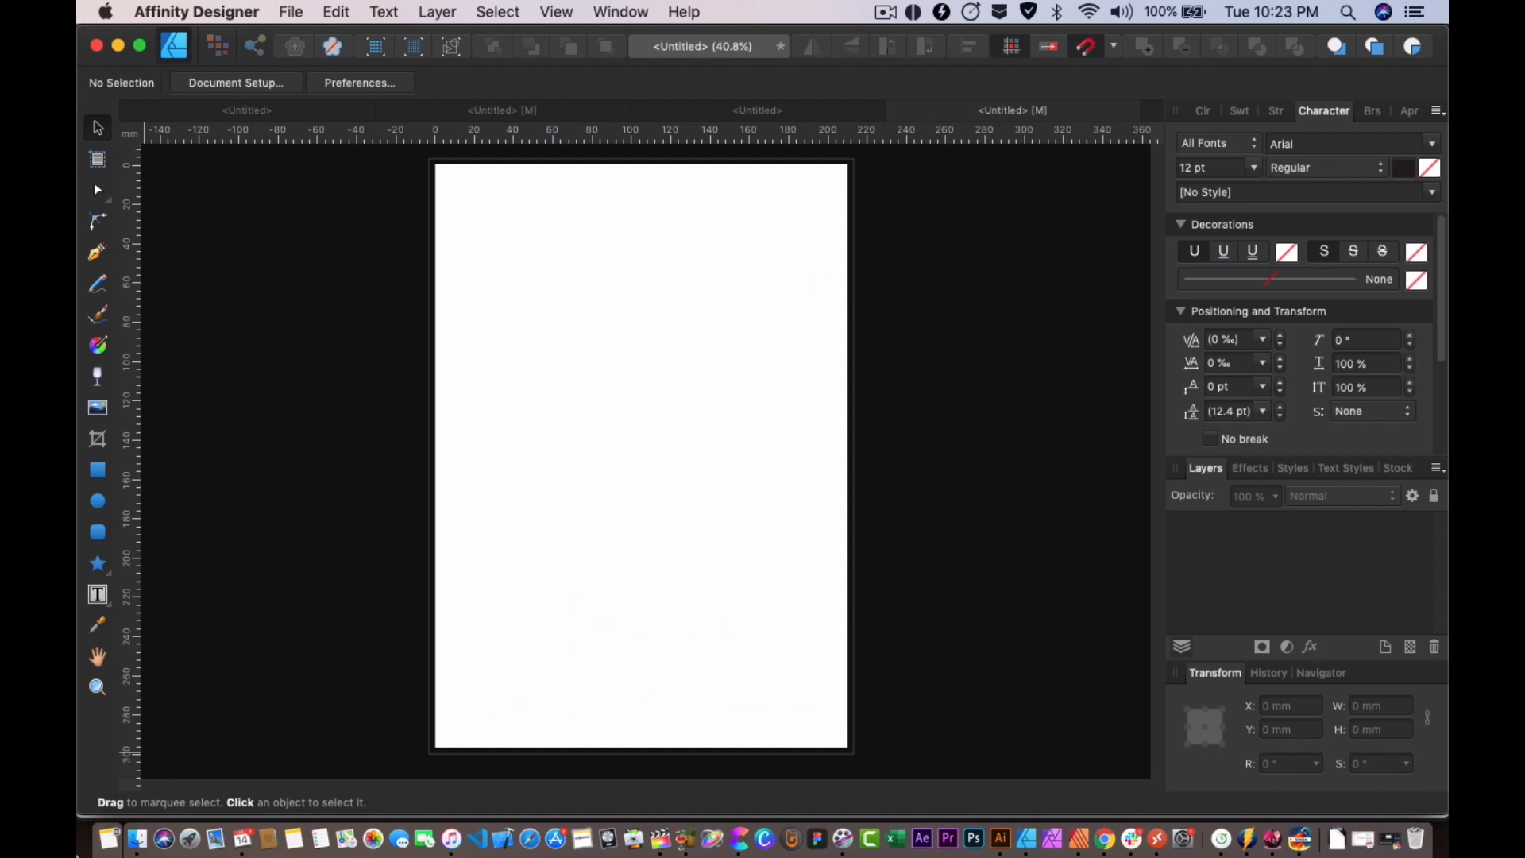
pyautogui.click(126, 849)
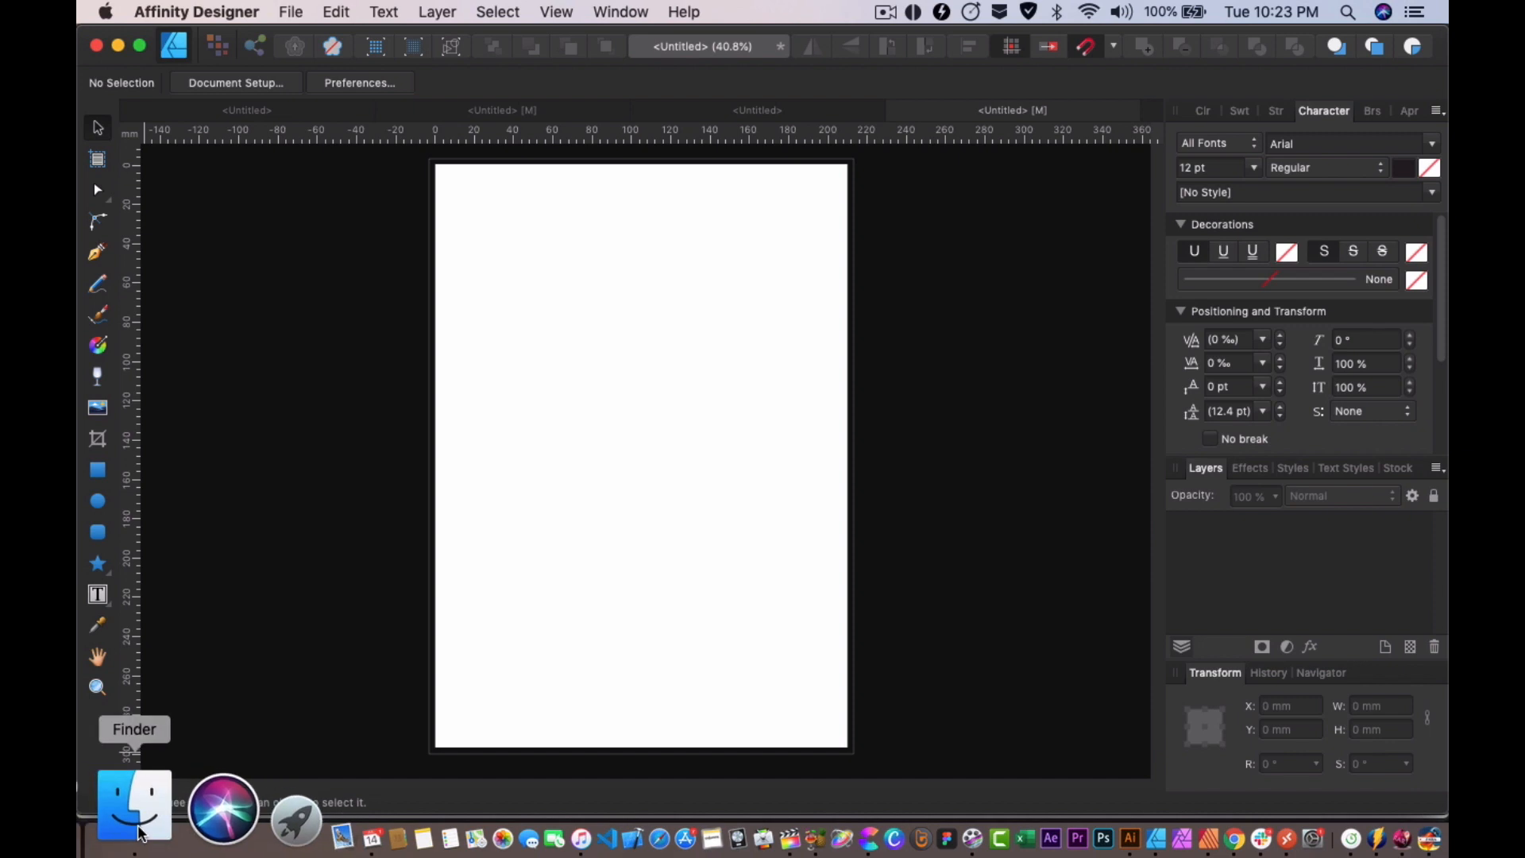
pyautogui.moveTo(573, 217); pyautogui.dragTo(649, 642)
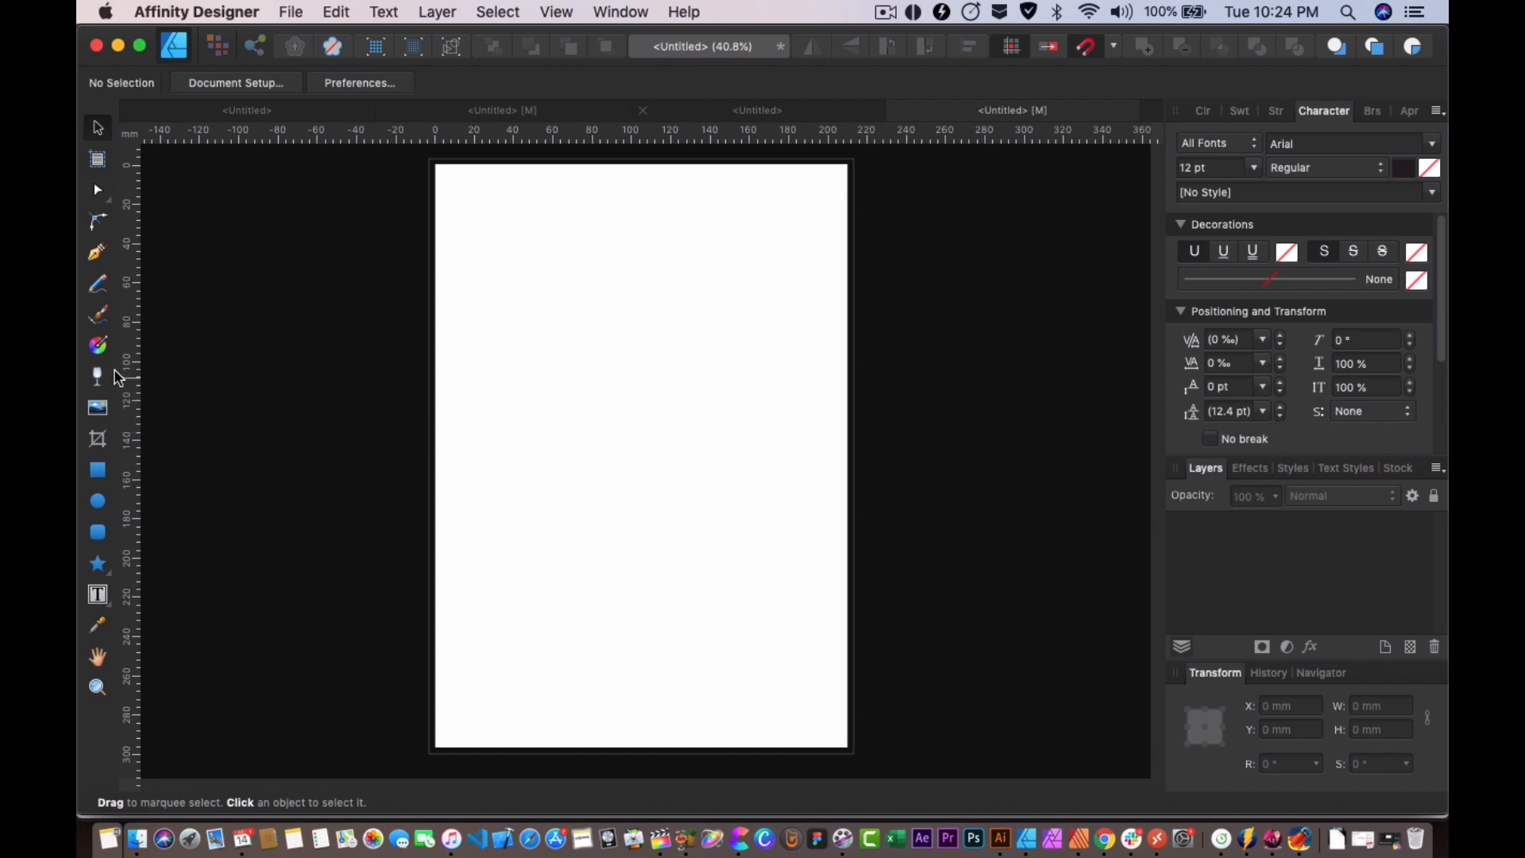
# Step: Place the grayscale factory photo on the page at about 193 × 290 mm, position it near X 8.3 mm, Y 7.3 mm, and deselect it
pyautogui.click(98, 411)
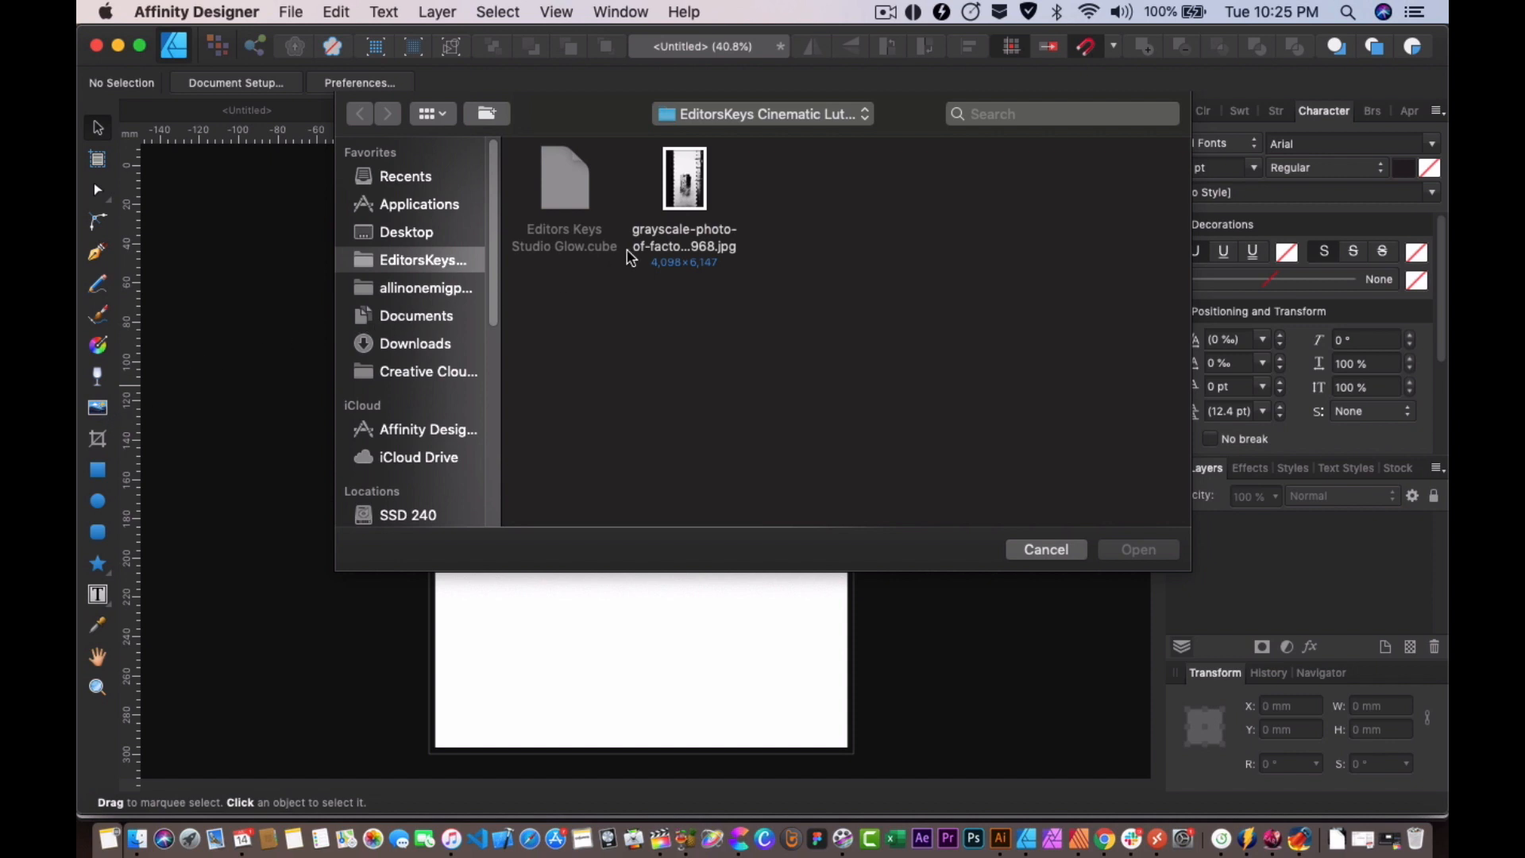
pyautogui.click(684, 194)
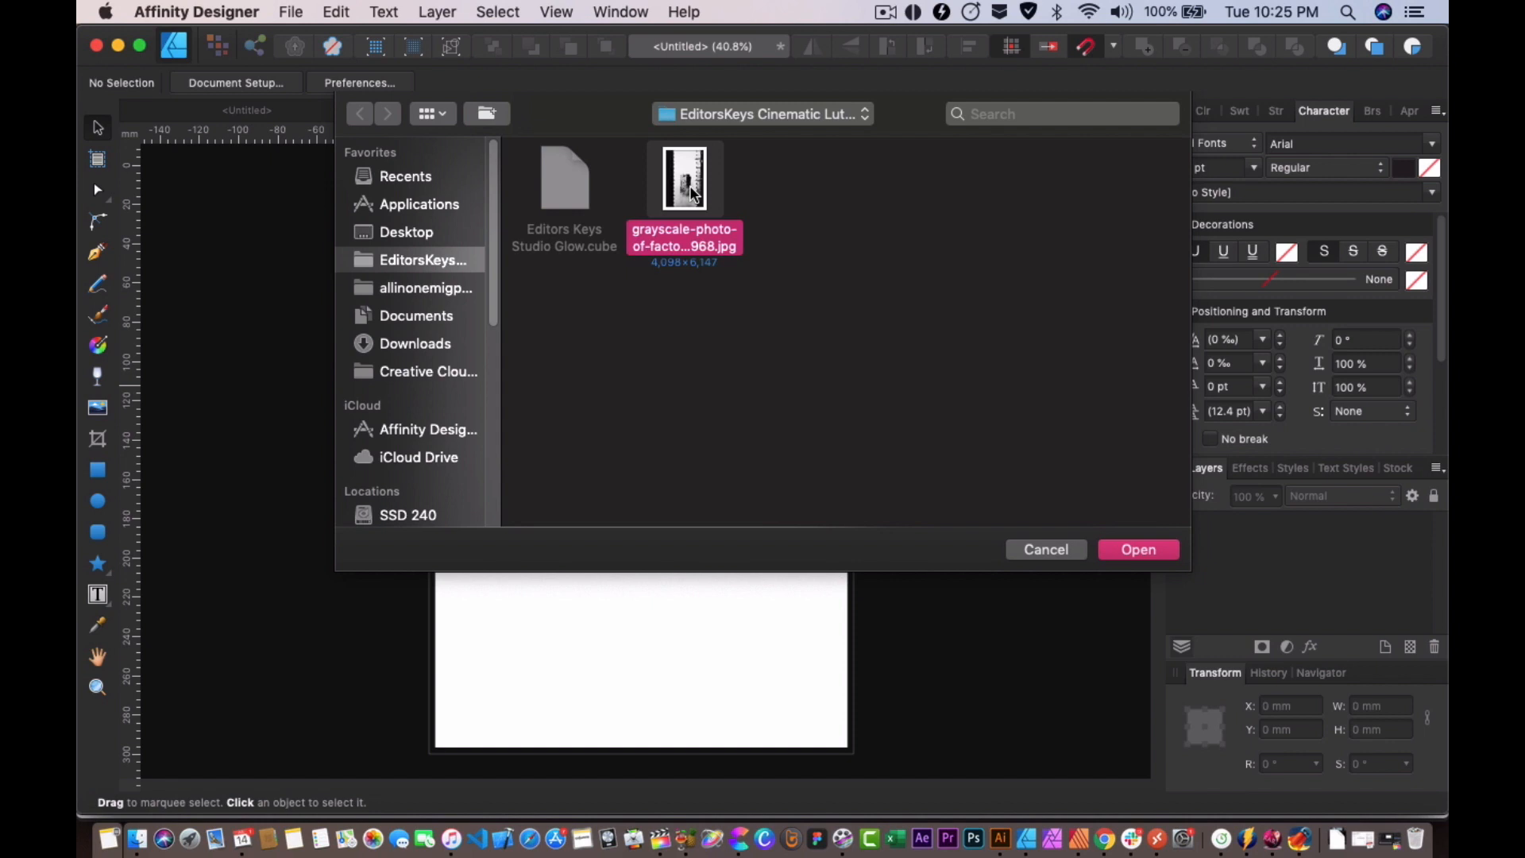
pyautogui.click(1138, 550)
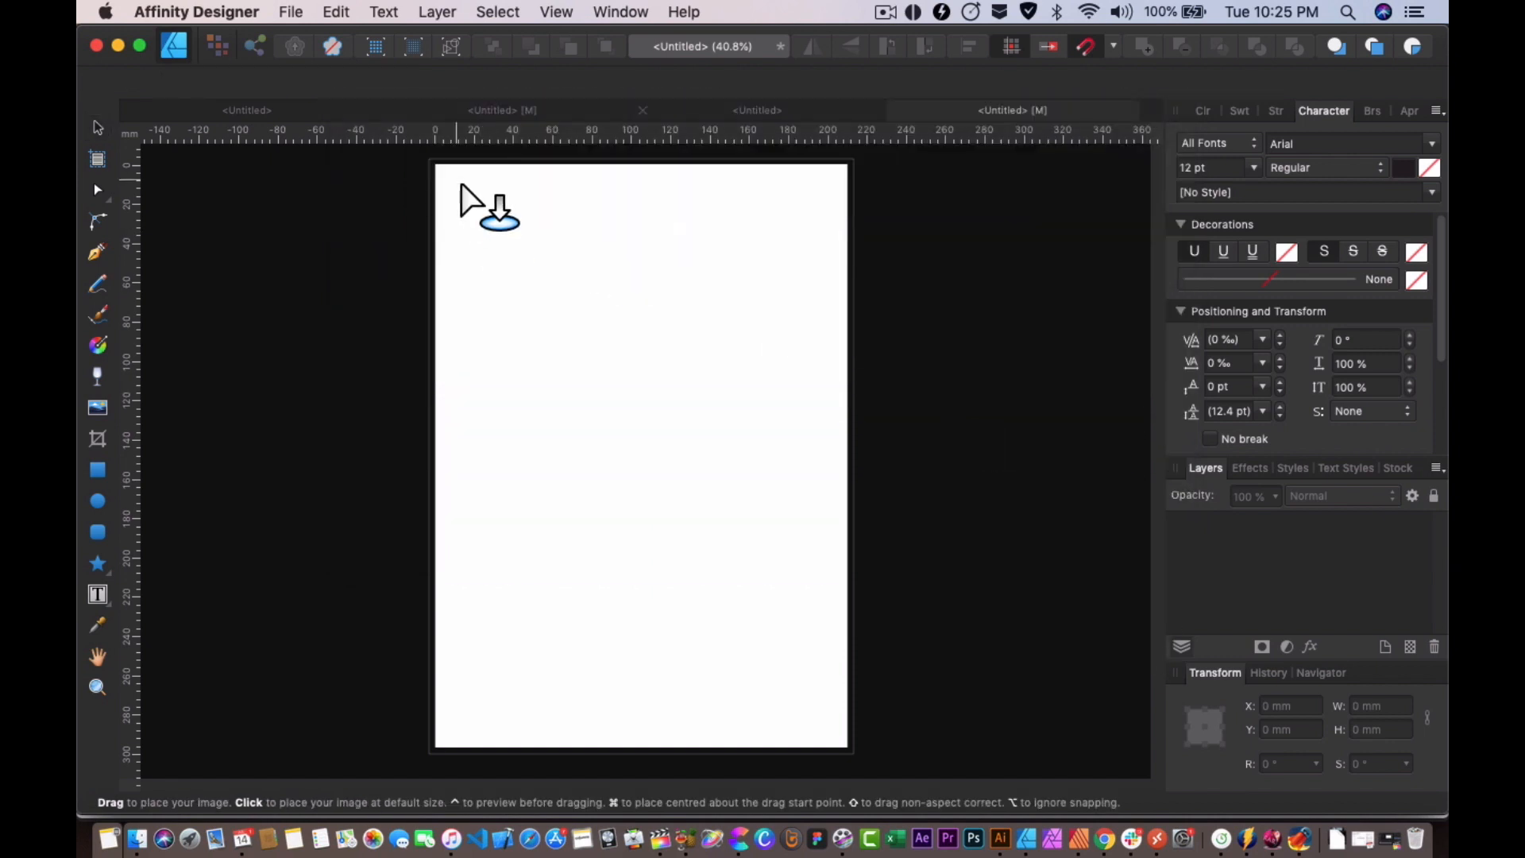
pyautogui.moveTo(461, 185); pyautogui.dragTo(847, 740)
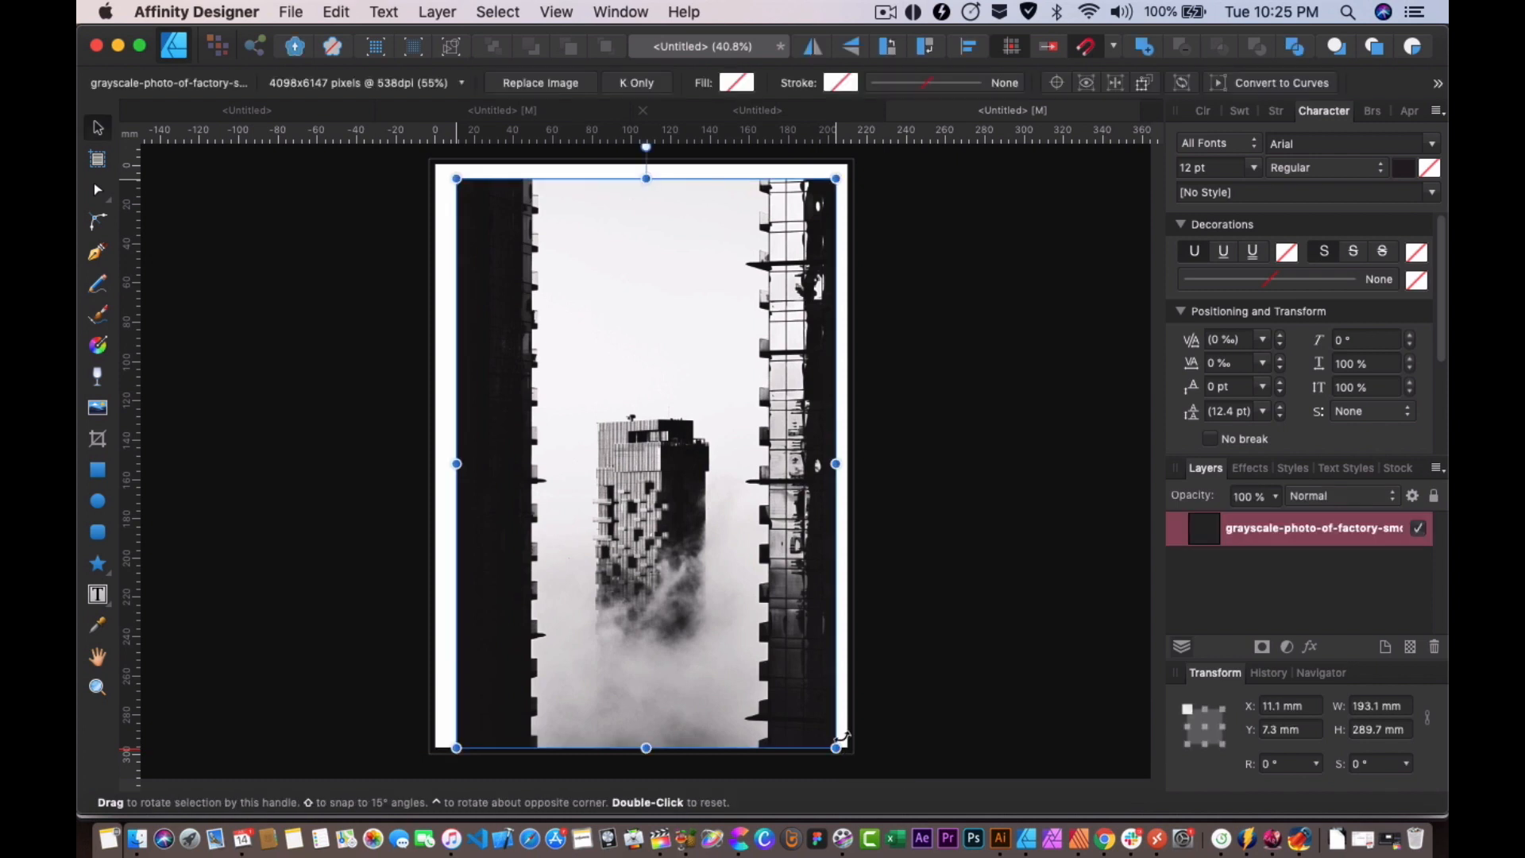
pyautogui.moveTo(770, 599)
pyautogui.mouseDown()
pyautogui.moveTo(750, 598)
pyautogui.moveTo(765, 596)
pyautogui.mouseUp()
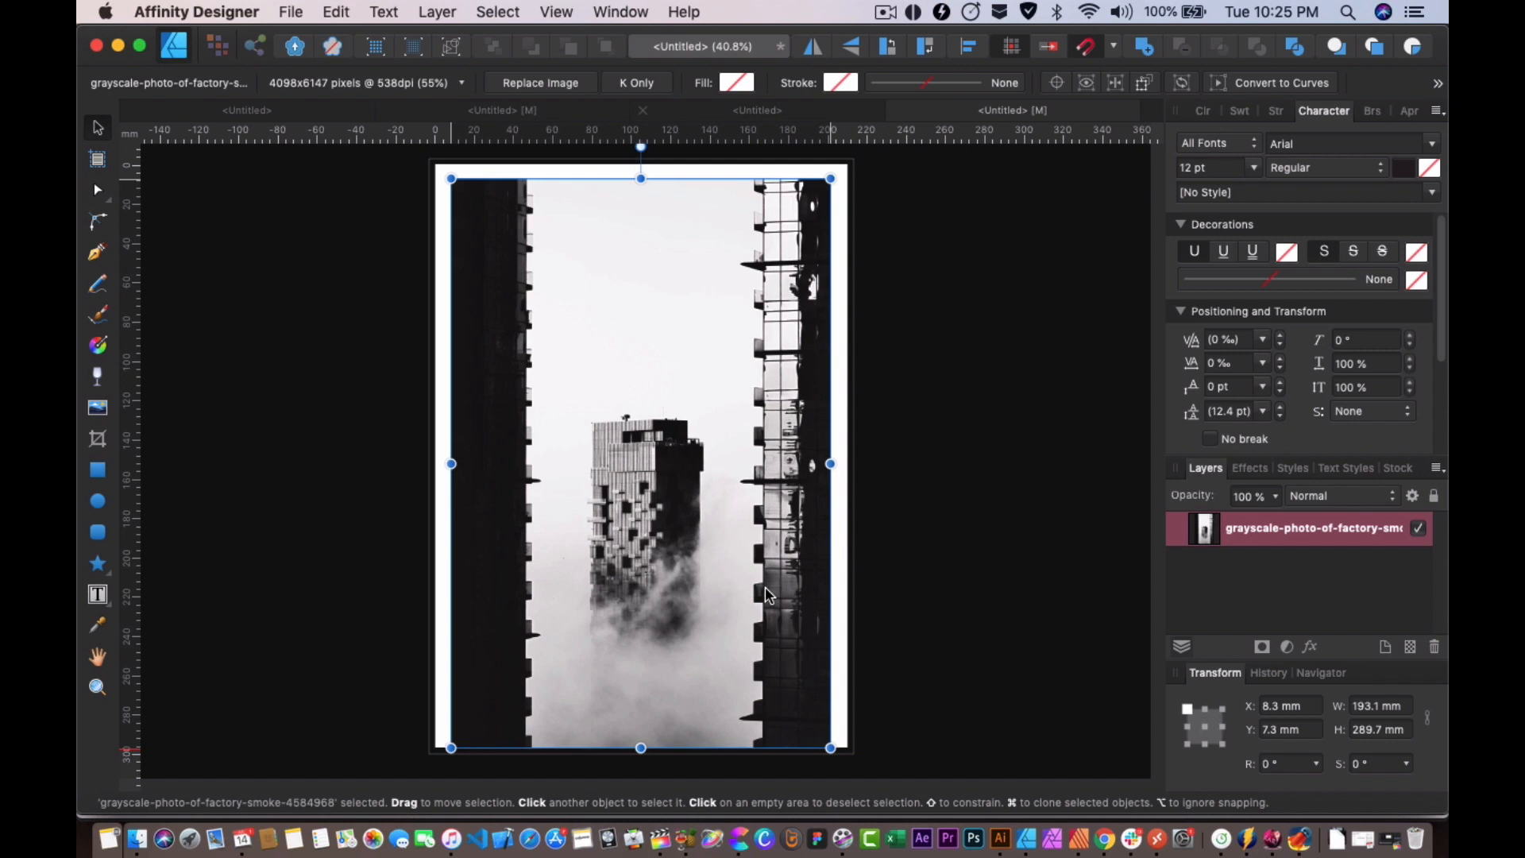
pyautogui.click(1017, 433)
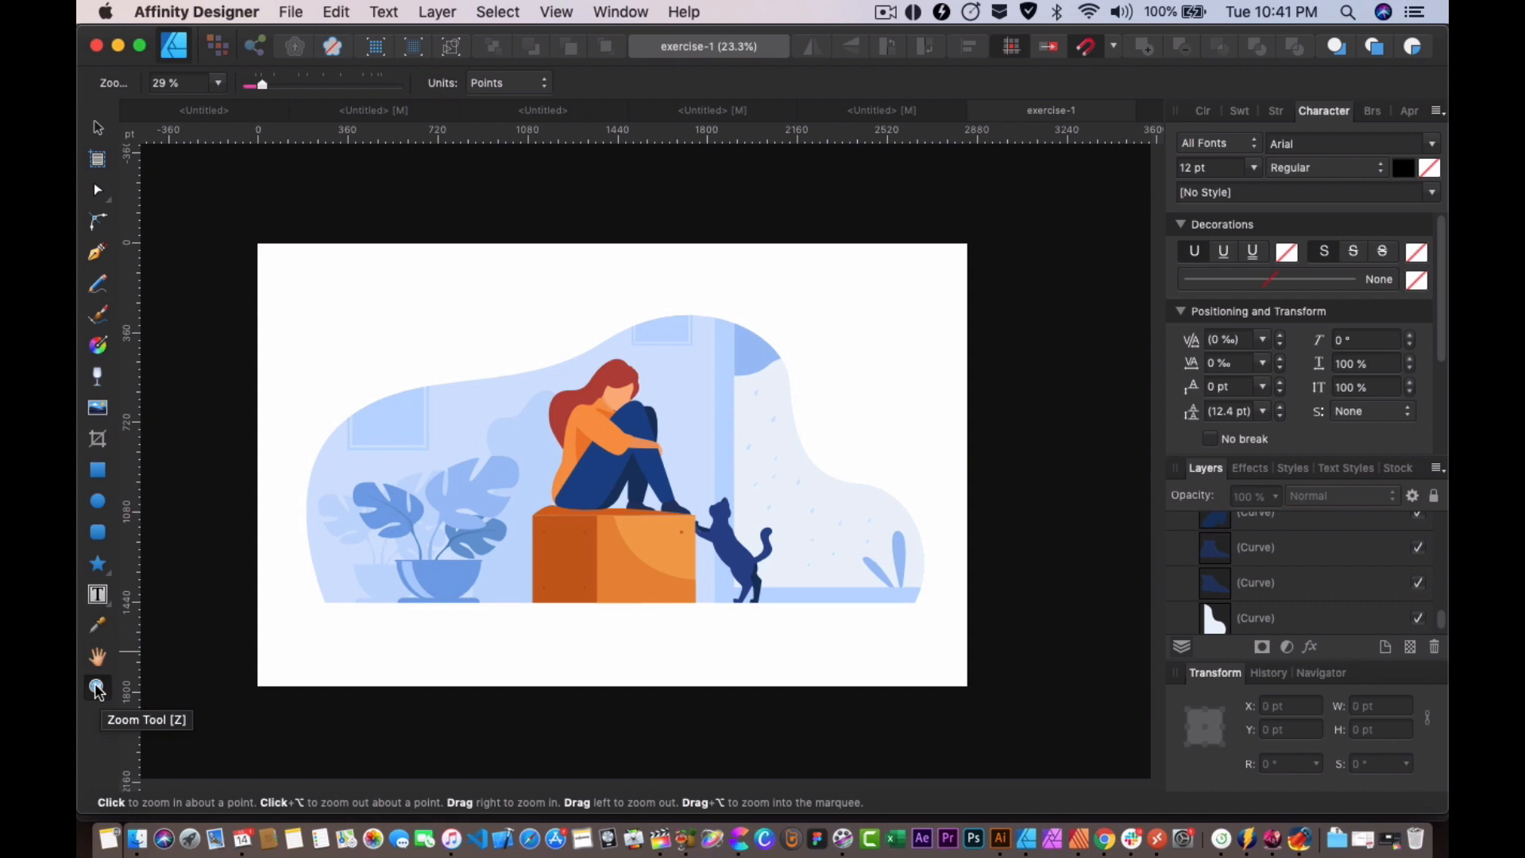
# Step: Zoom in and out around the potted plant in the exercise-1 illustration with the Zoom Tool and adjust the zoom level
pyautogui.click(365, 487)
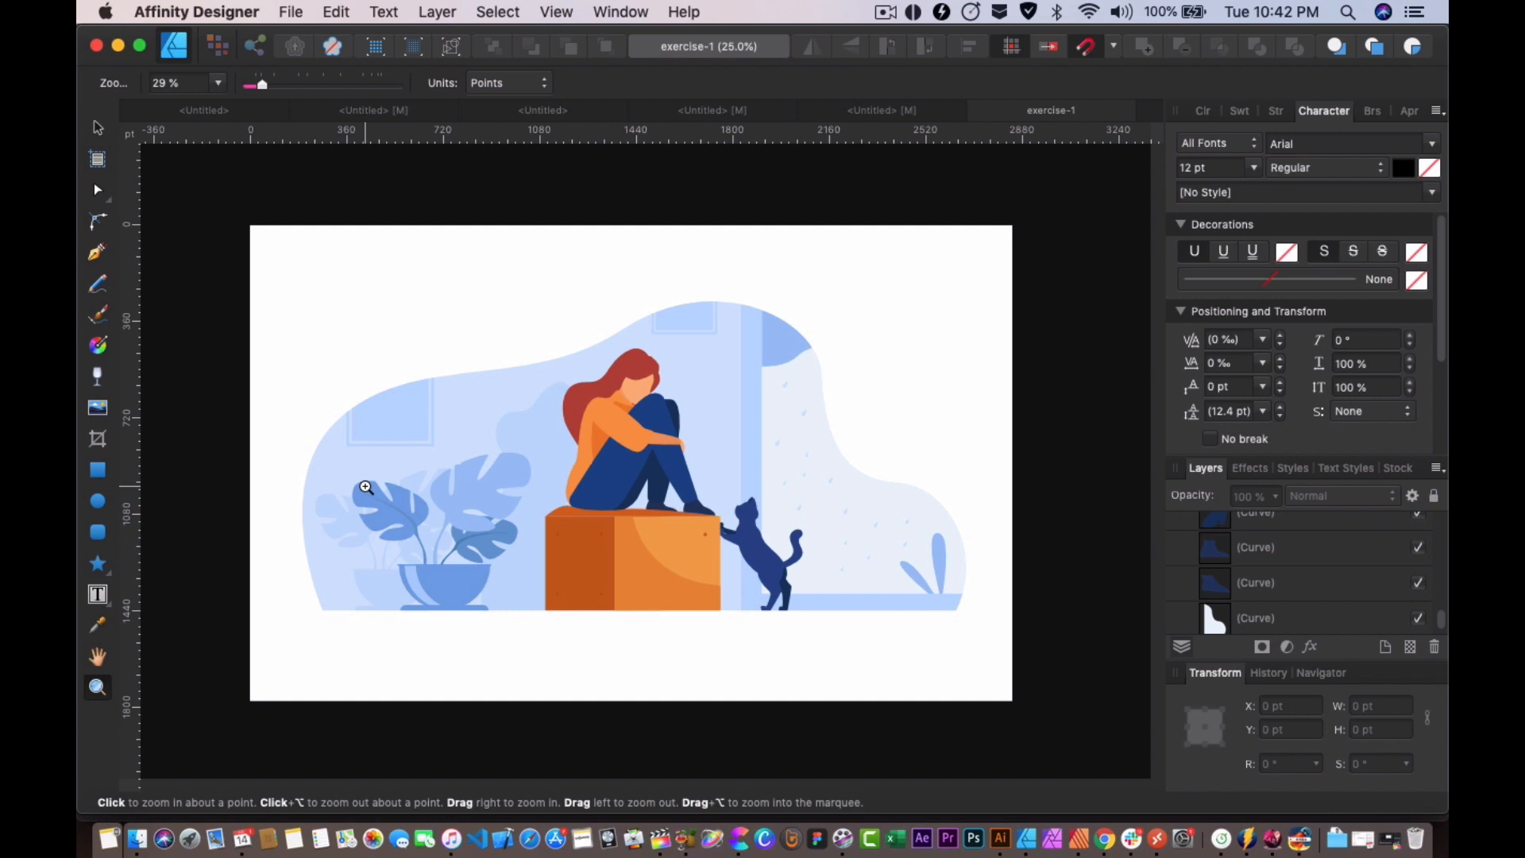
pyautogui.moveTo(365, 487); pyautogui.dragTo(569, 538)
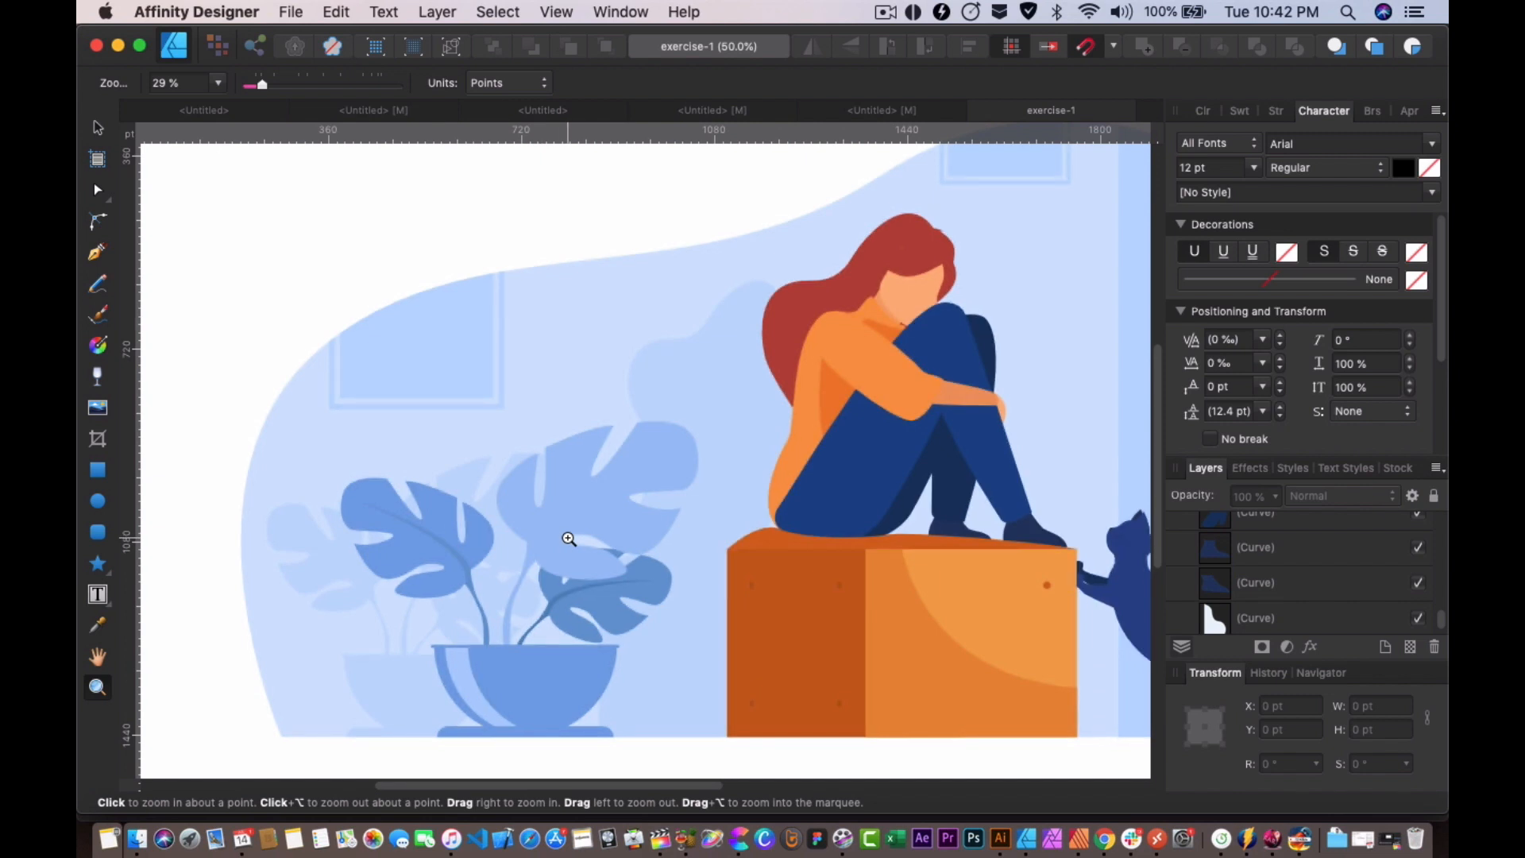
pyautogui.moveTo(545, 510); pyautogui.dragTo(376, 485)
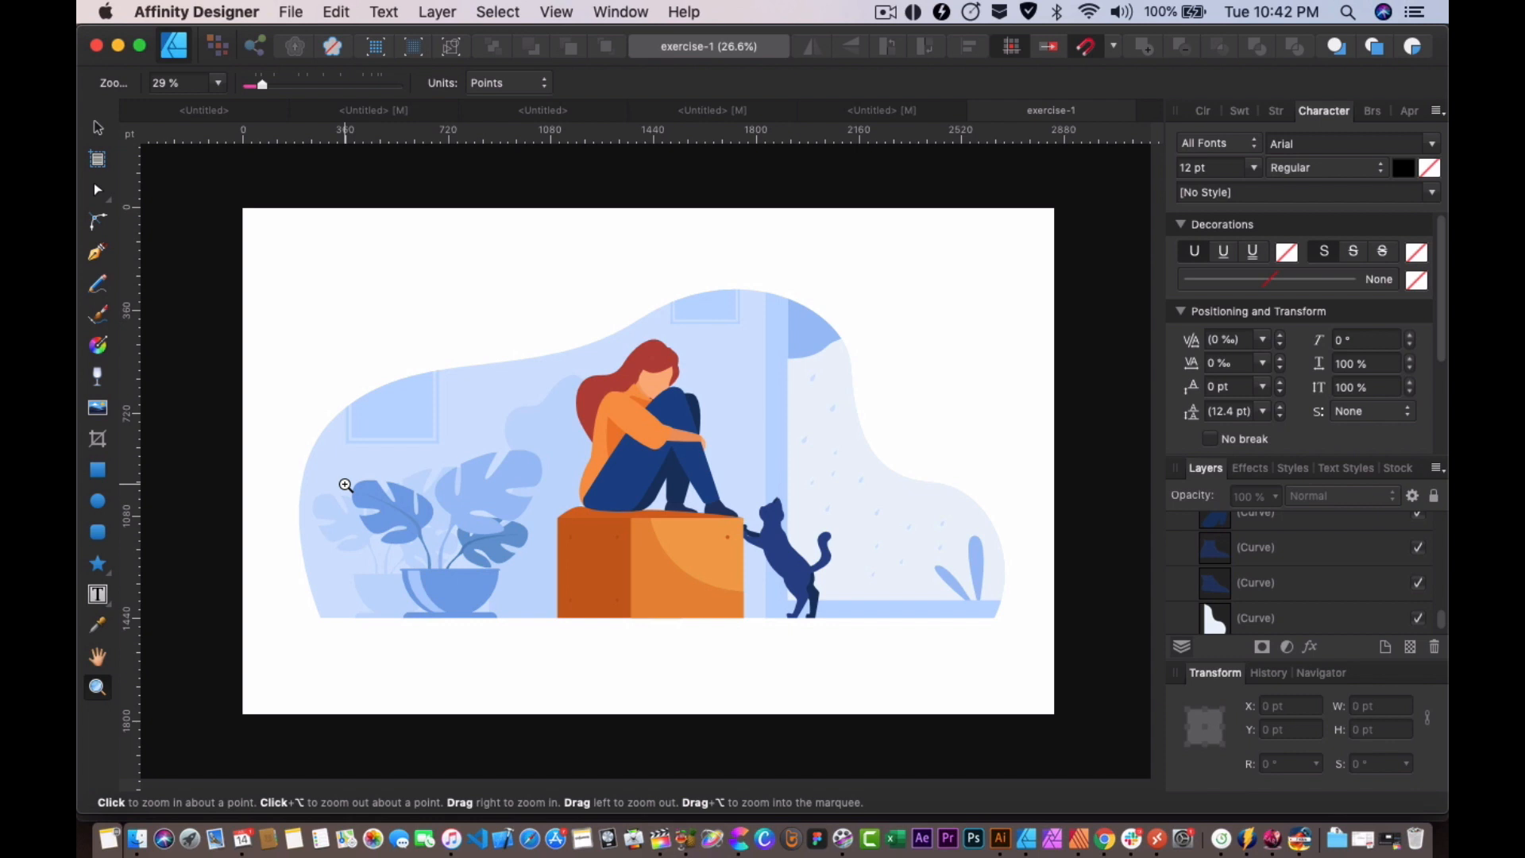
pyautogui.moveTo(345, 485)
pyautogui.mouseDown()
pyautogui.moveTo(575, 532)
pyautogui.moveTo(500, 504)
pyautogui.moveTo(373, 496)
pyautogui.mouseUp()
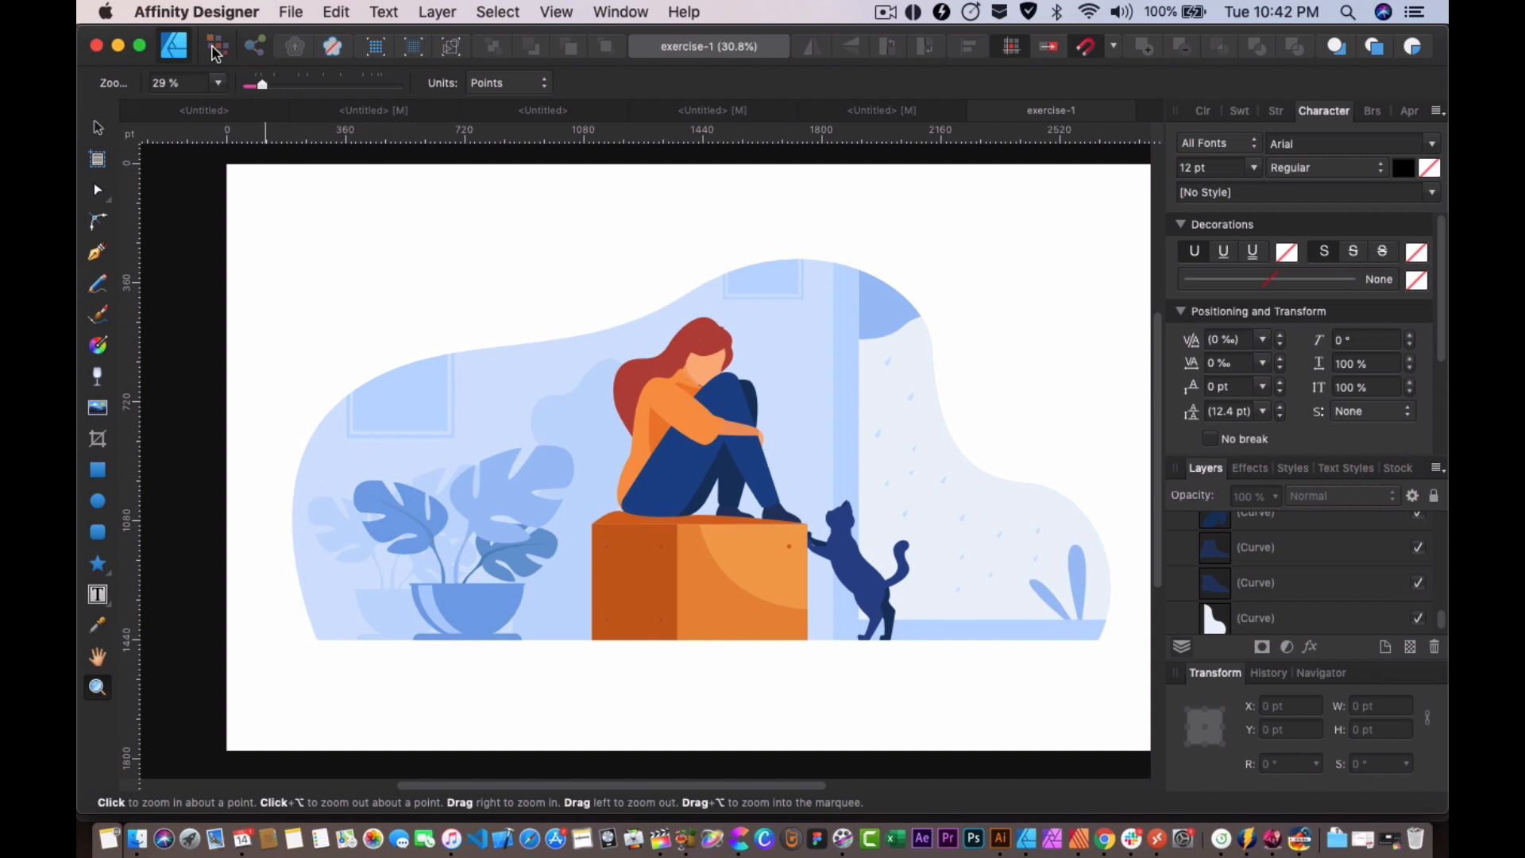
pyautogui.moveTo(266, 86)
pyautogui.mouseDown()
pyautogui.moveTo(282, 88)
pyautogui.moveTo(261, 87)
pyautogui.mouseUp()
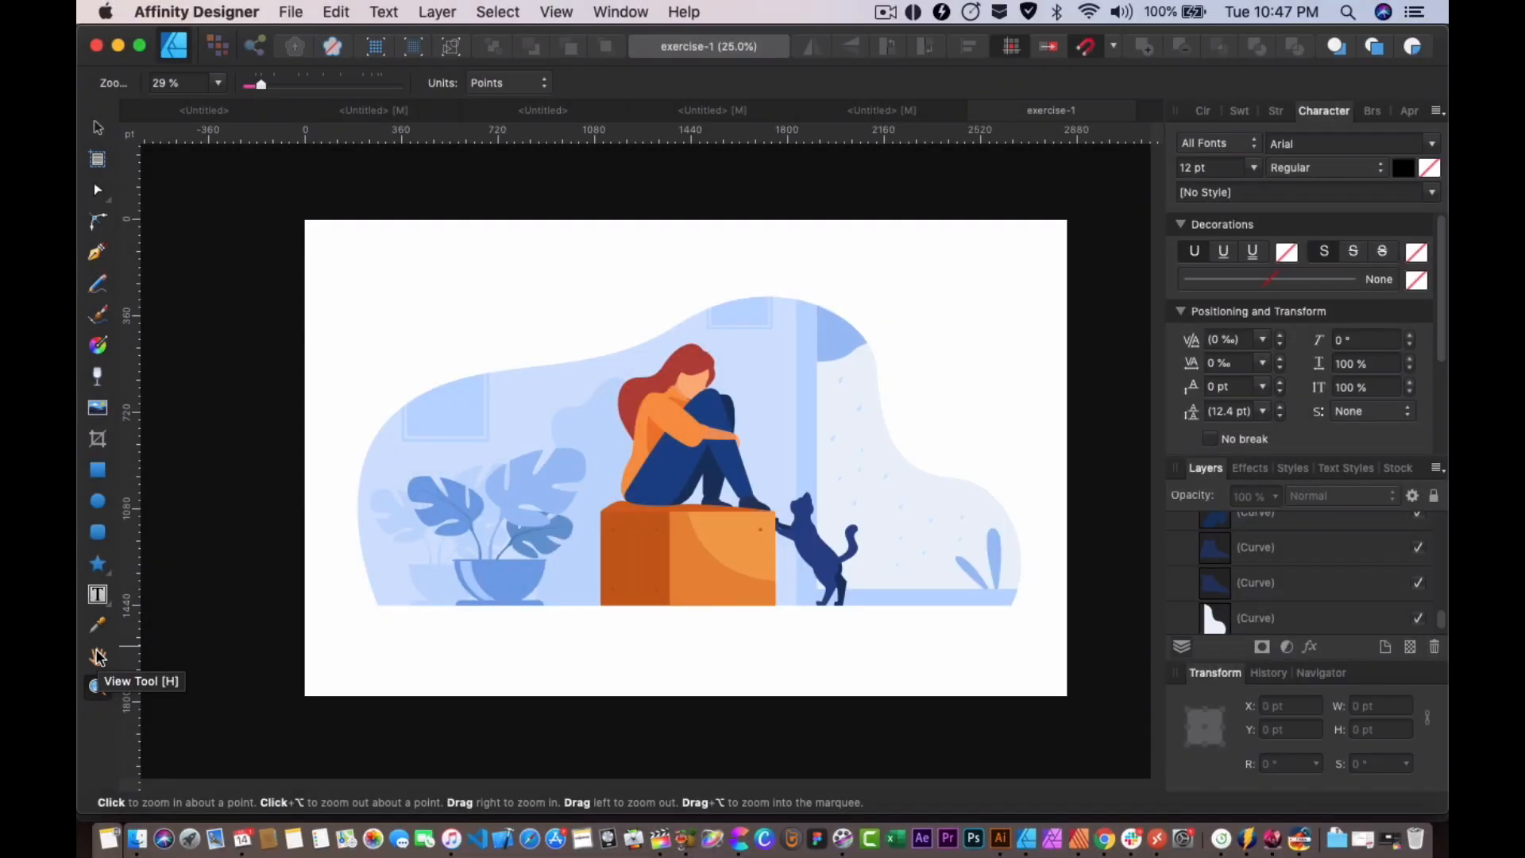
# Step: Pan across the illustration with the View Tool, and again with temporary panning while the Move Tool is active
pyautogui.click(98, 657)
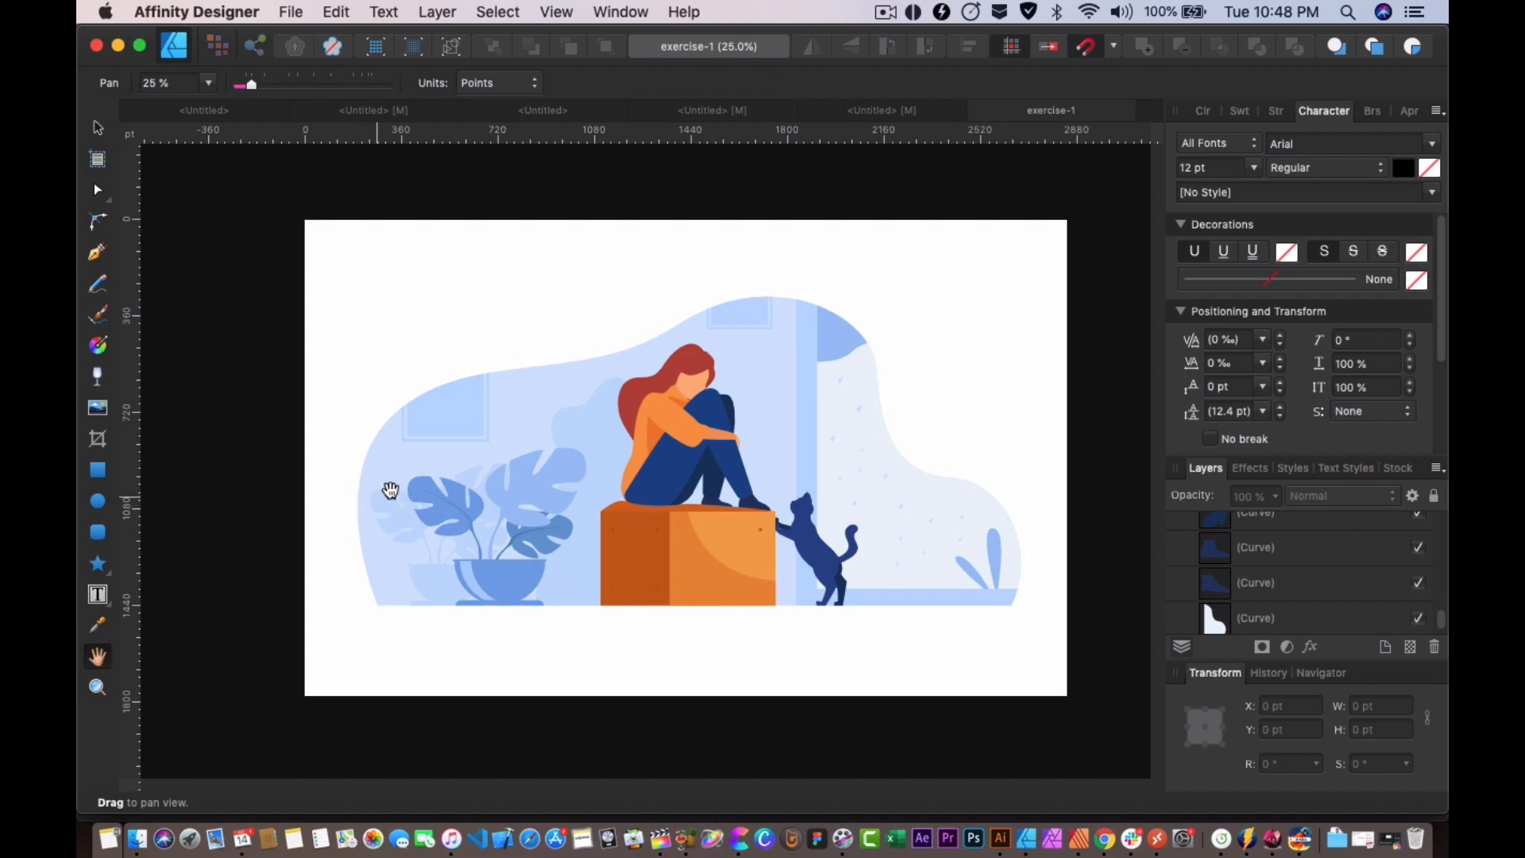
pyautogui.moveTo(497, 466)
pyautogui.mouseDown()
pyautogui.moveTo(546, 422)
pyautogui.moveTo(572, 437)
pyautogui.moveTo(572, 488)
pyautogui.moveTo(382, 452)
pyautogui.moveTo(342, 388)
pyautogui.moveTo(538, 350)
pyautogui.moveTo(511, 545)
pyautogui.moveTo(422, 432)
pyautogui.moveTo(557, 392)
pyautogui.moveTo(552, 498)
pyautogui.moveTo(484, 469)
pyautogui.moveTo(517, 442)
pyautogui.moveTo(517, 477)
pyautogui.mouseUp()
pyautogui.press('v')
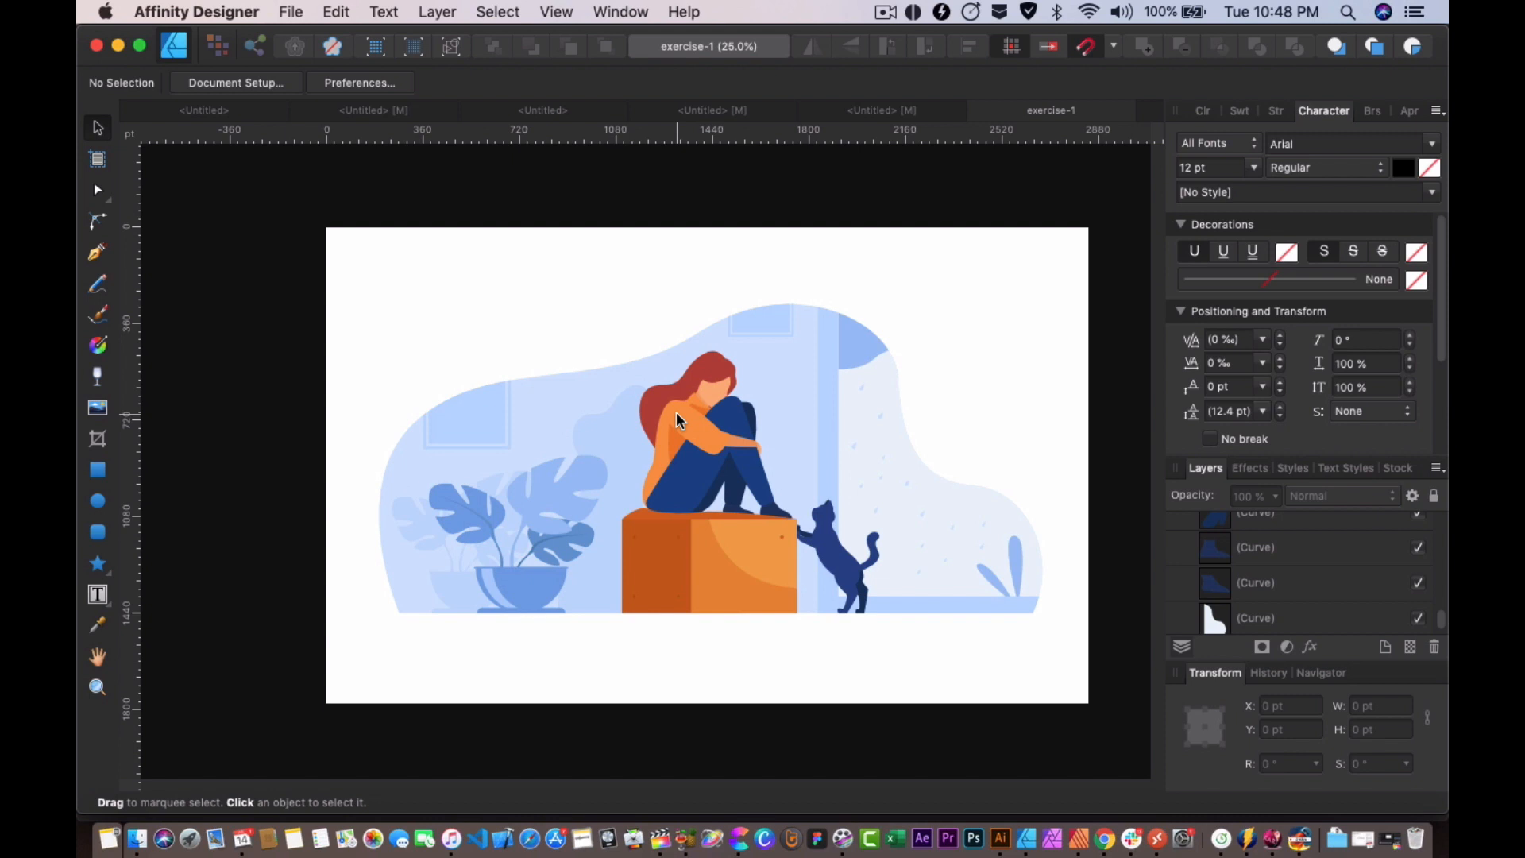
pyautogui.press('space')
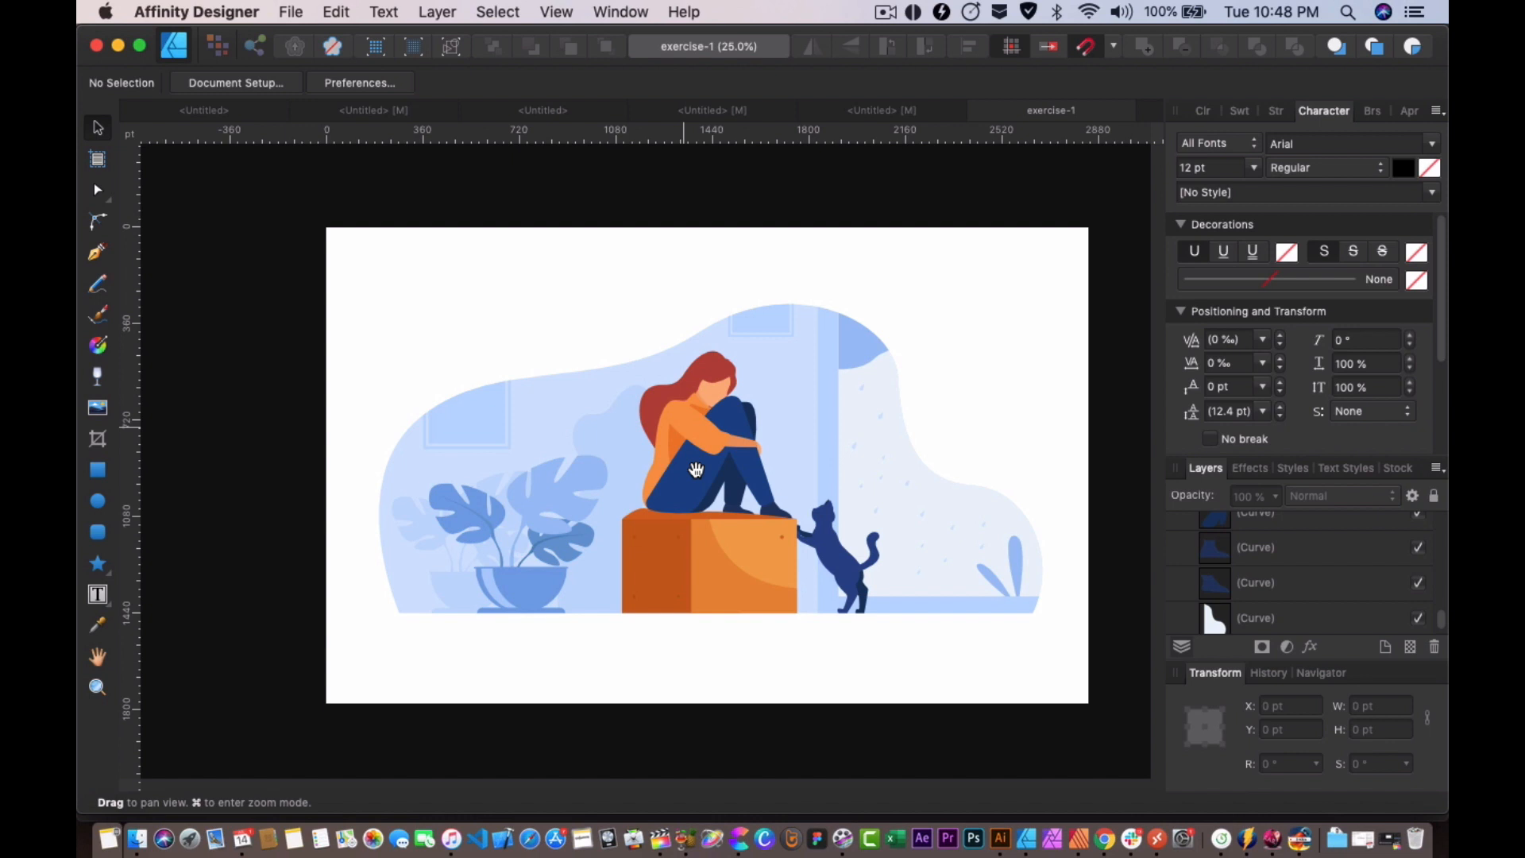
pyautogui.moveTo(617, 498); pyautogui.dragTo(651, 504)
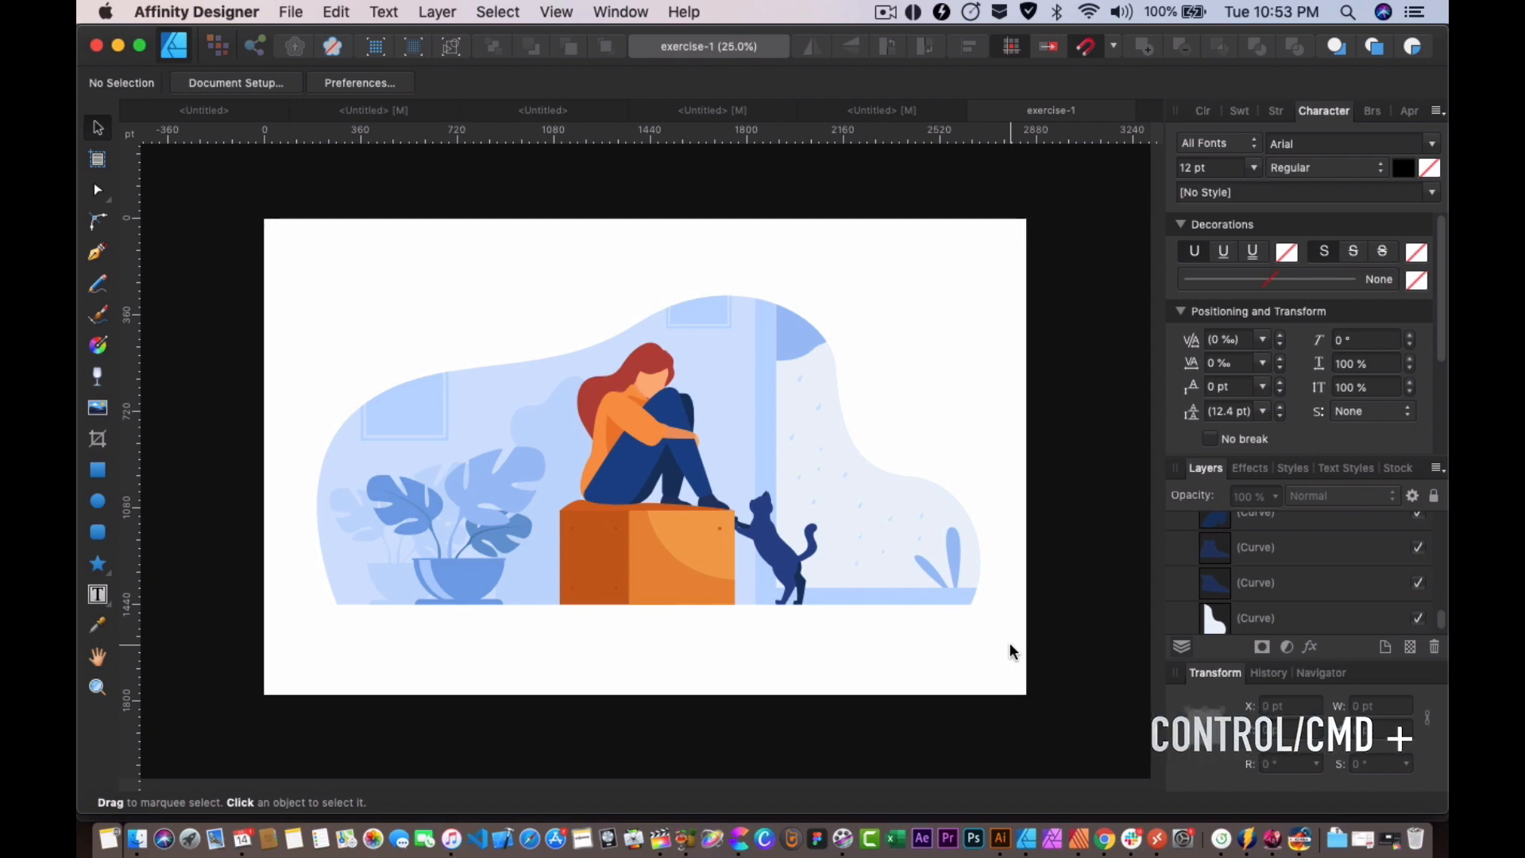
# Step: Zoom the illustration in to 100% and back out to 25%, fit it to the window, and move the Navigator's view area
pyautogui.press('super+plus')
pyautogui.press('super+plus')
pyautogui.press('super+plus')
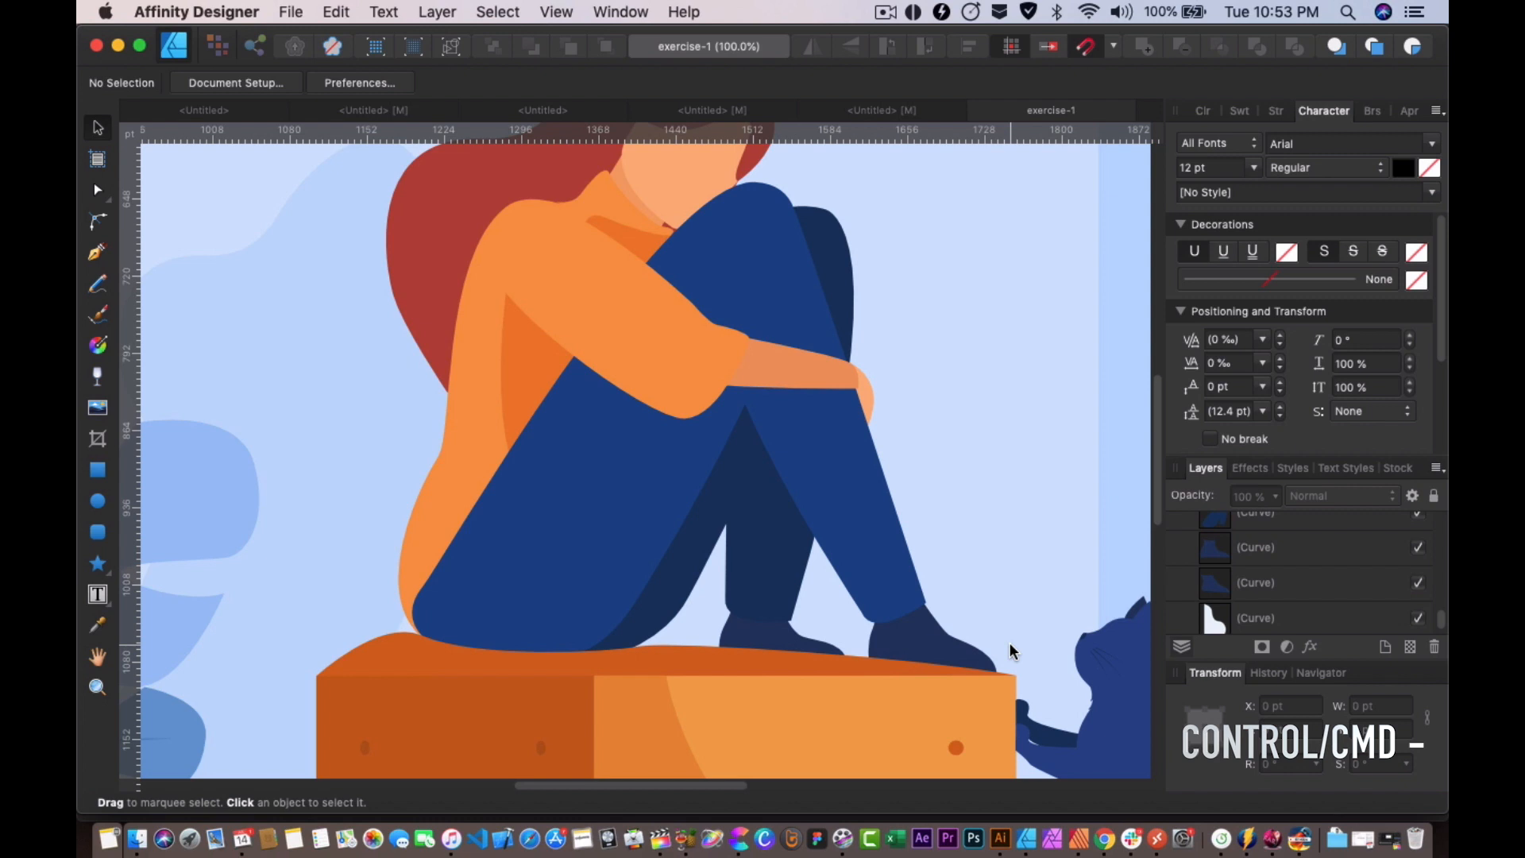
pyautogui.press('super+minus')
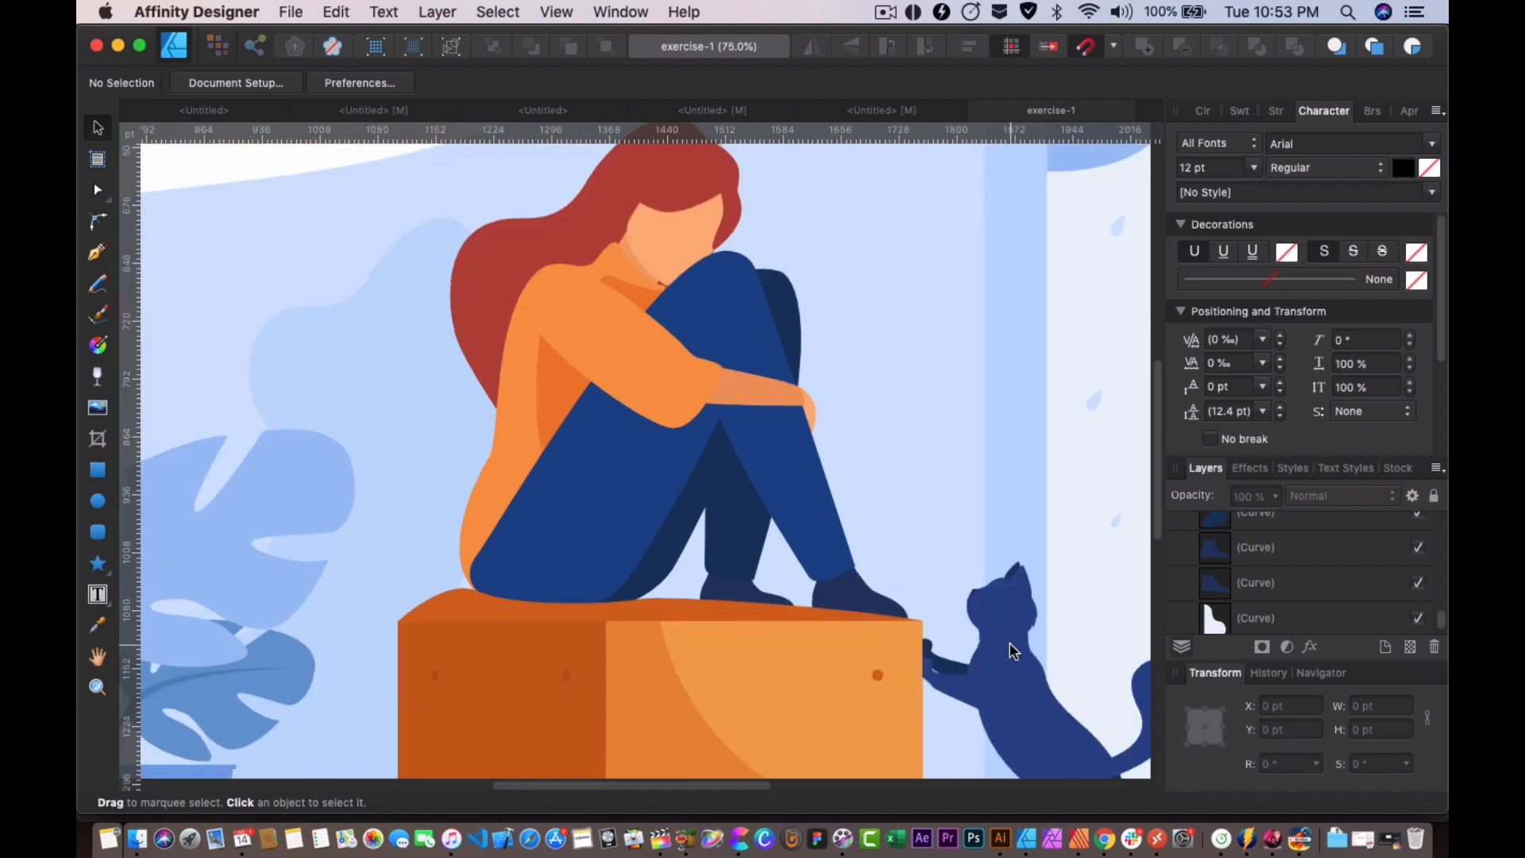
pyautogui.press('super+minus')
pyautogui.press('super+minus')
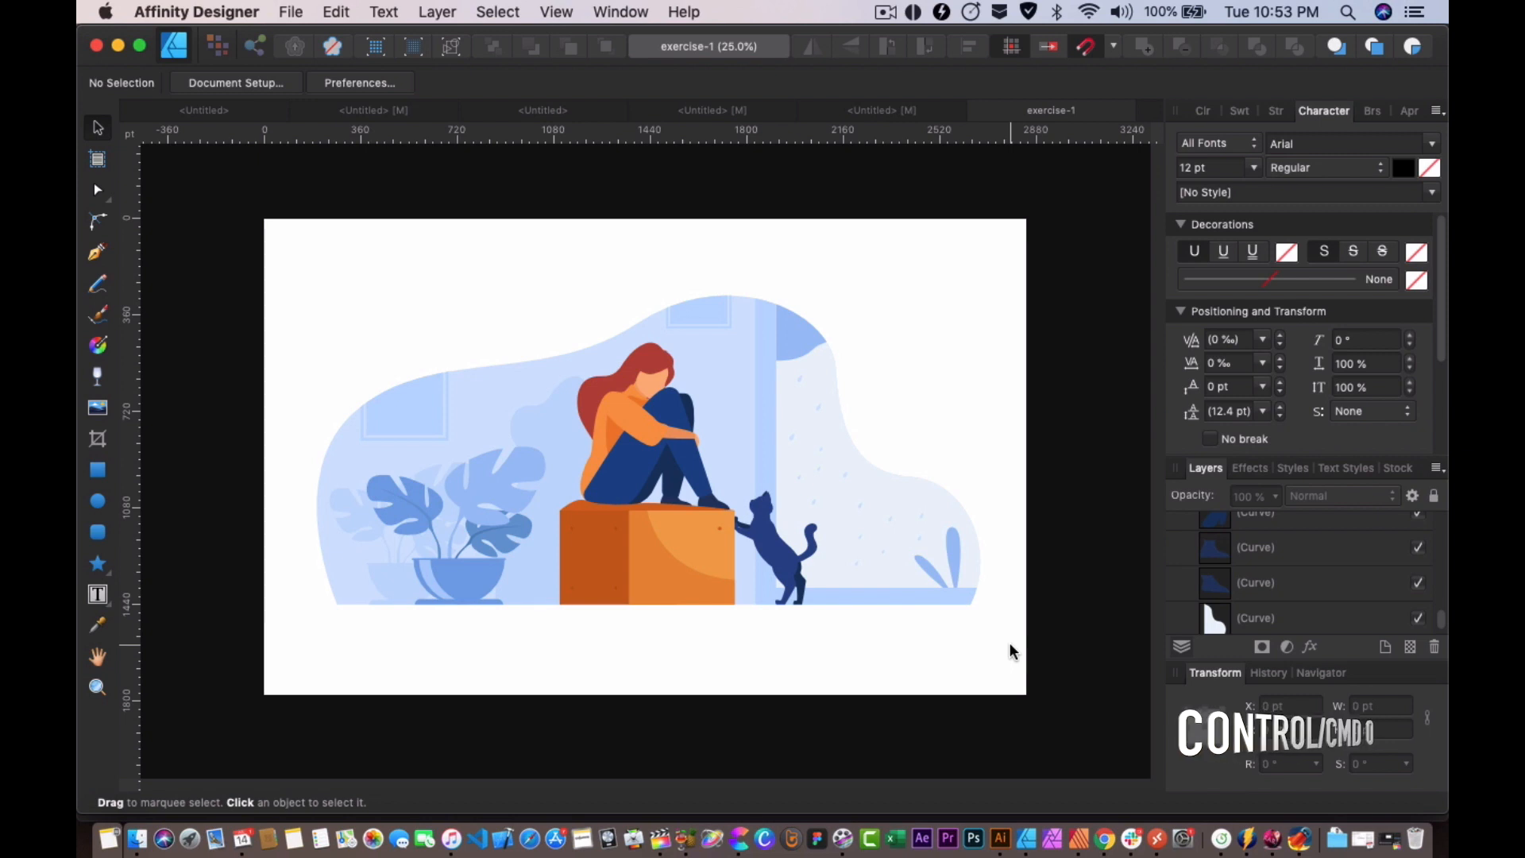
pyautogui.press('super+0')
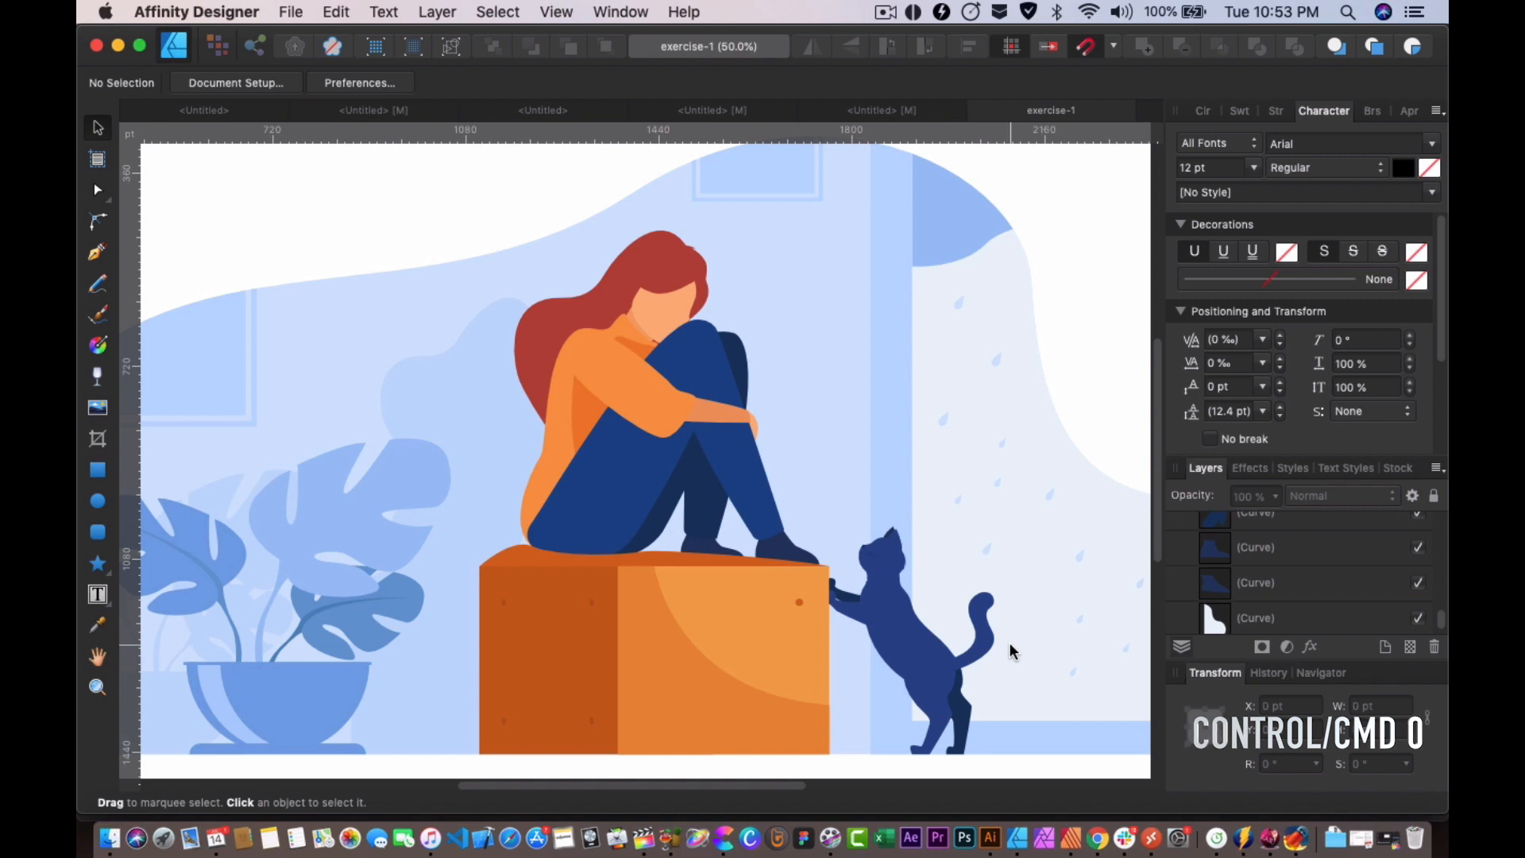
pyautogui.press('super+0')
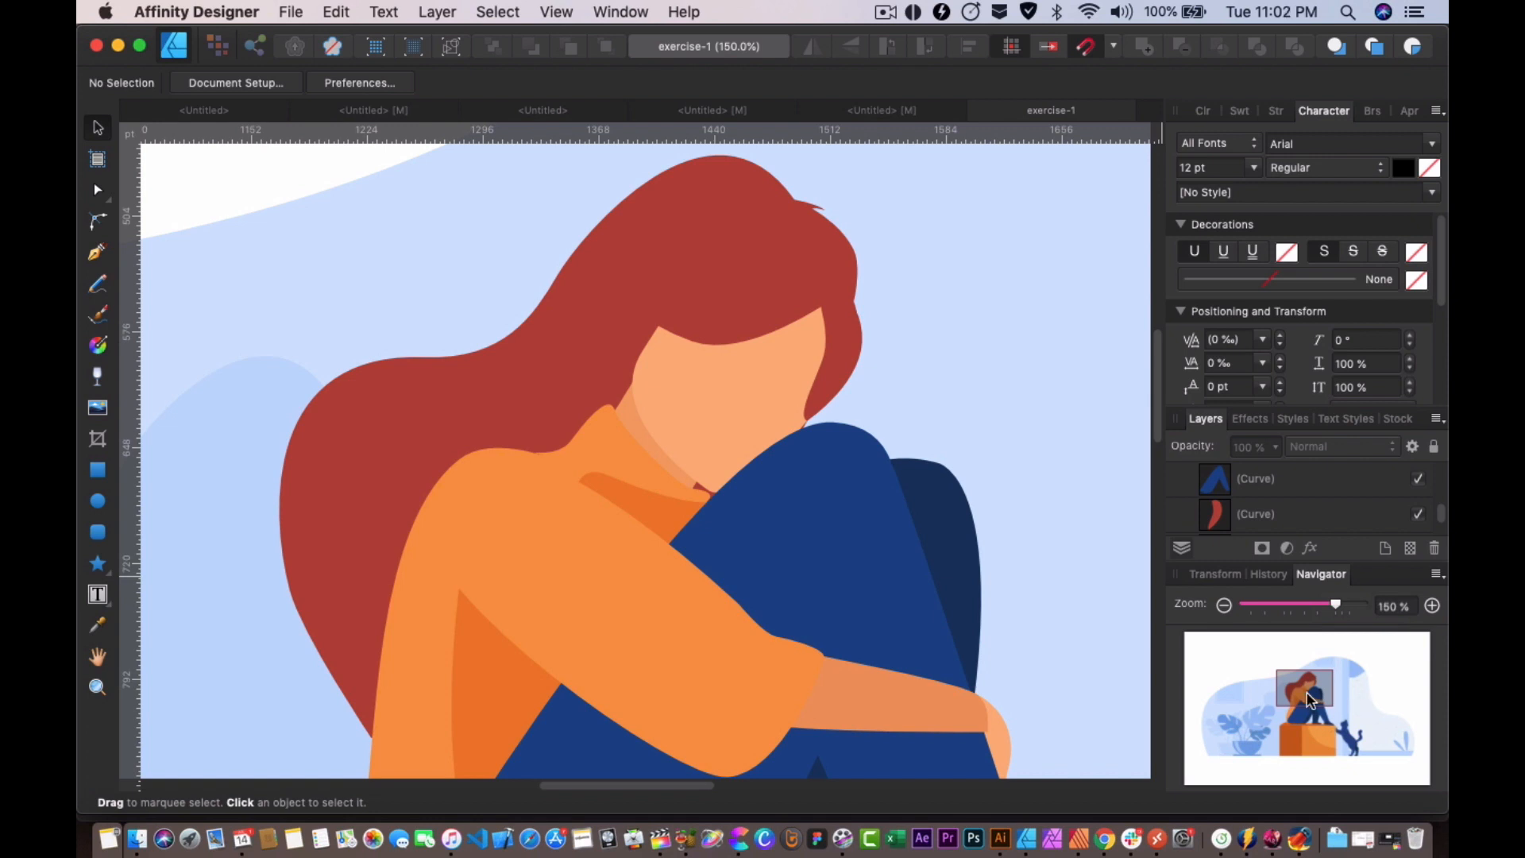
pyautogui.moveTo(1309, 699); pyautogui.dragTo(1338, 733)
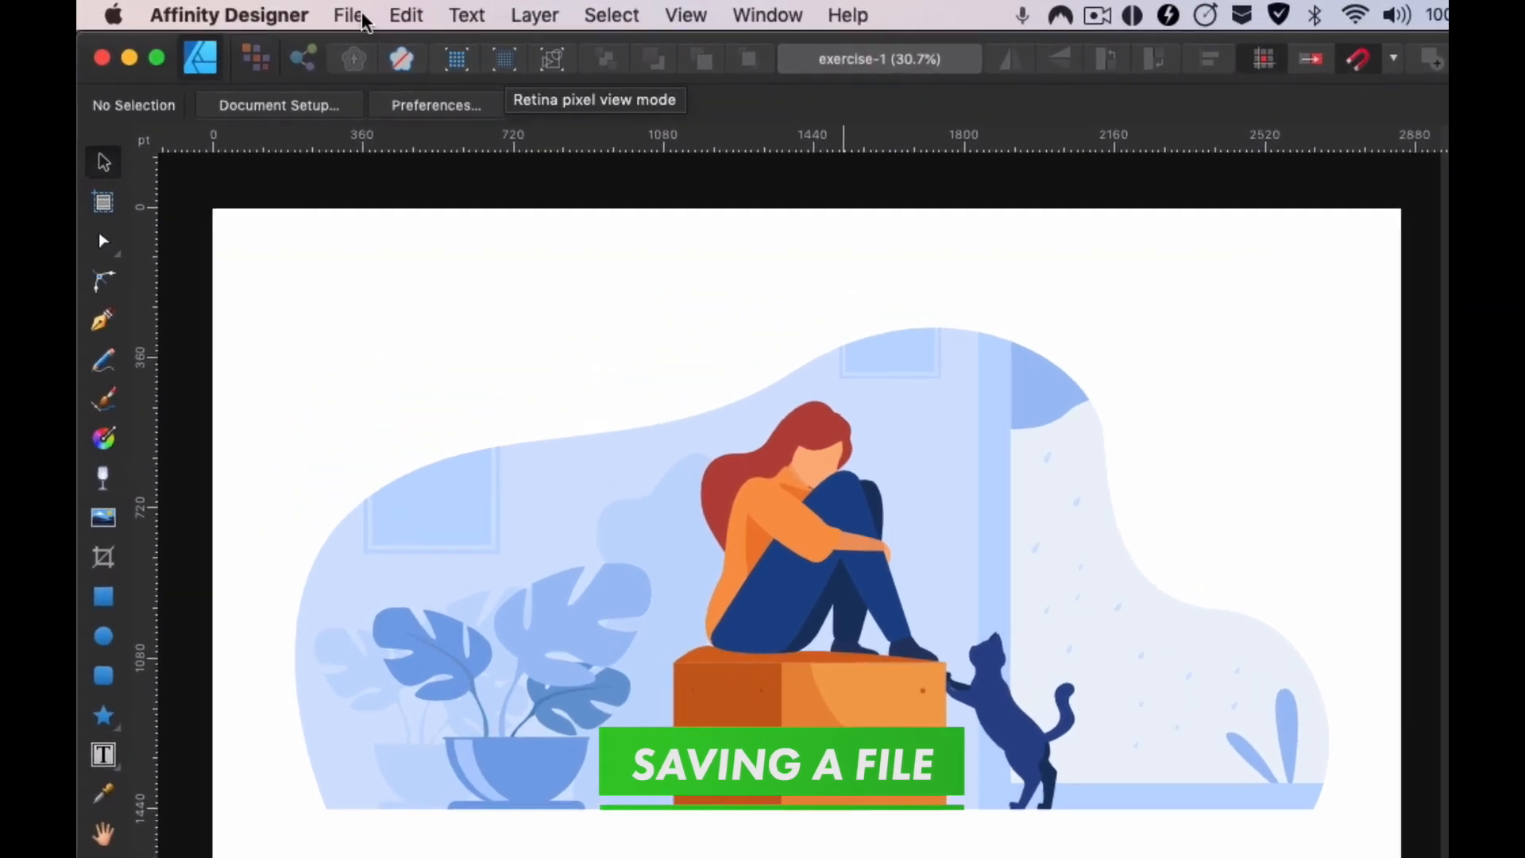
# Step: Start exporting the illustration as PNG and set the export width to 4000 px with the proportions locked
pyautogui.click(351, 16)
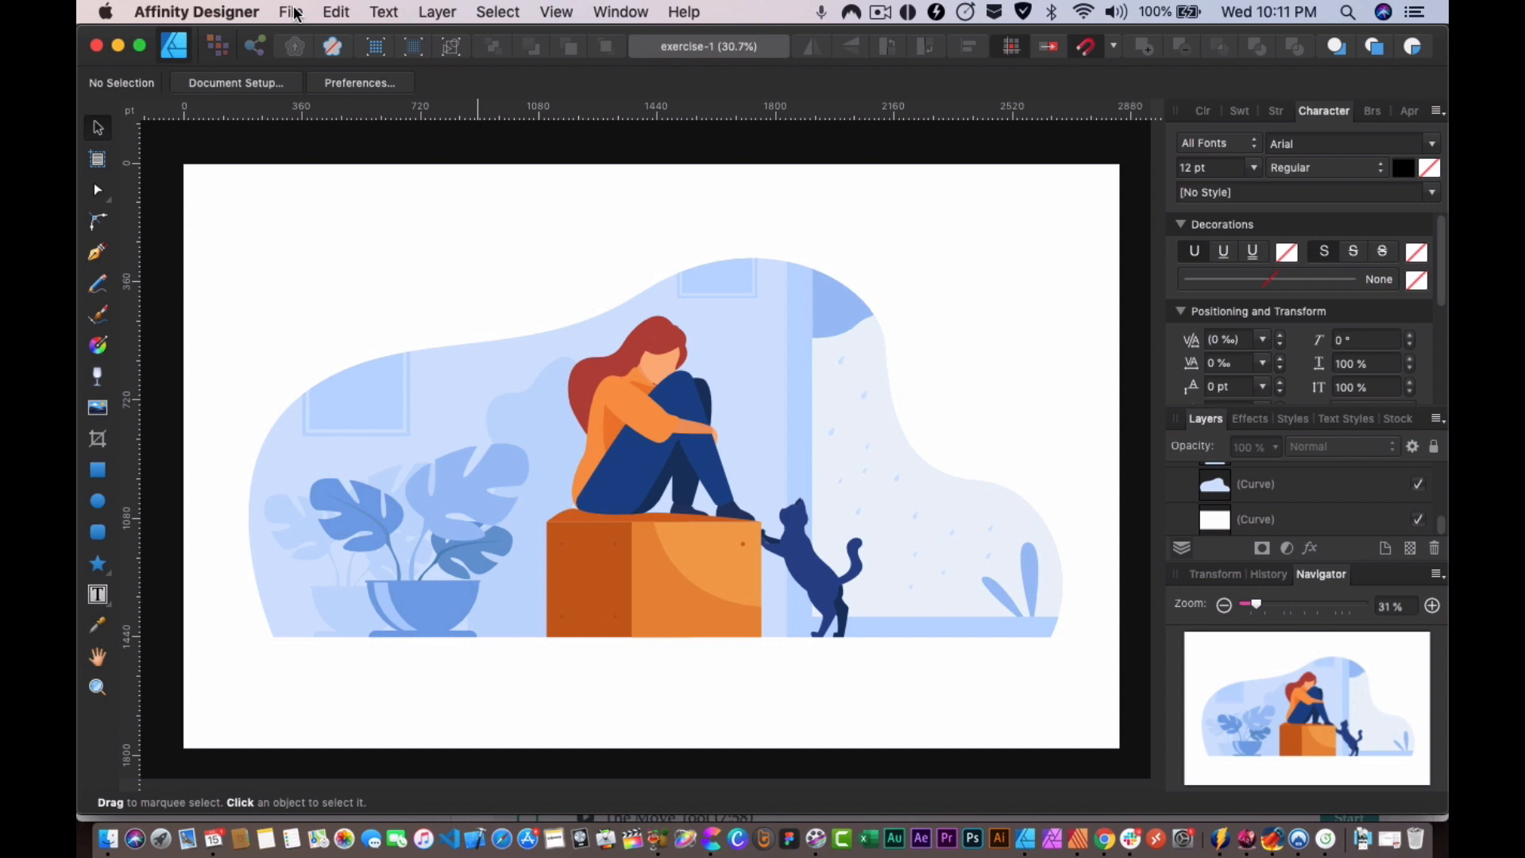
pyautogui.click(293, 13)
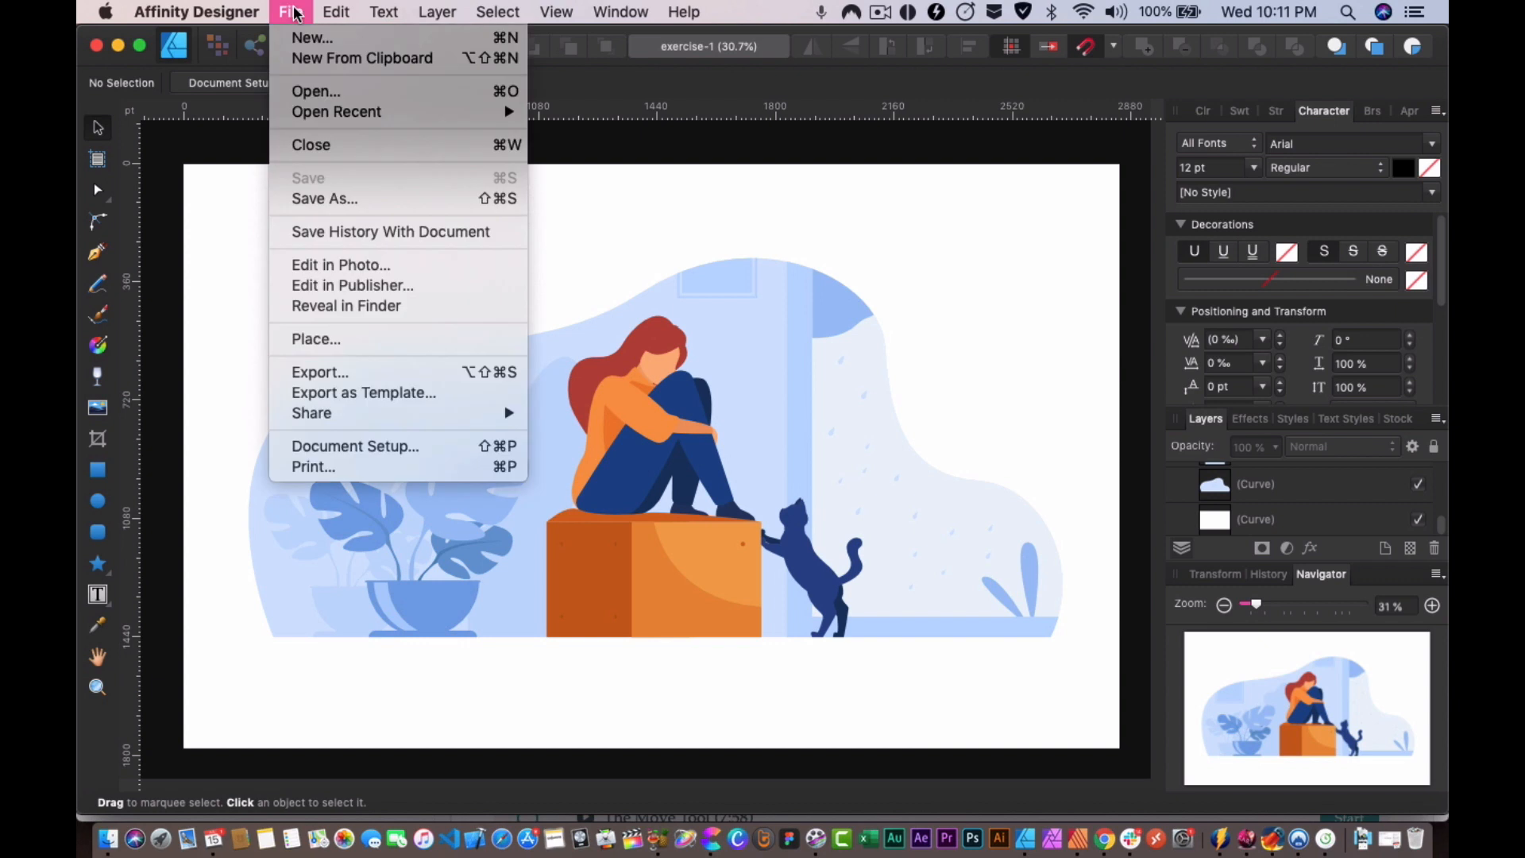
pyautogui.click(342, 375)
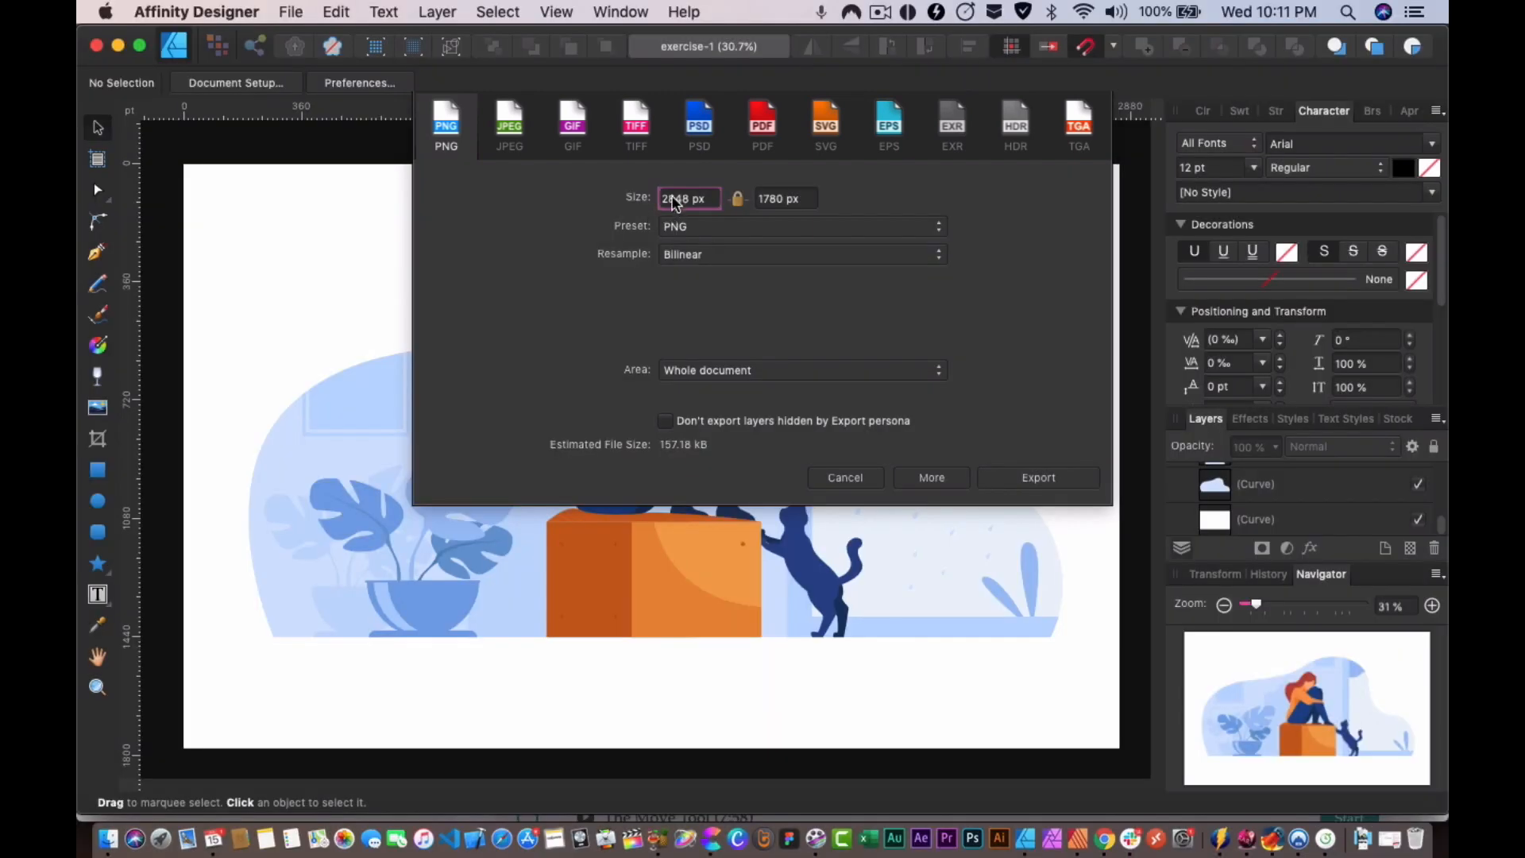
pyautogui.doubleClick(673, 199)
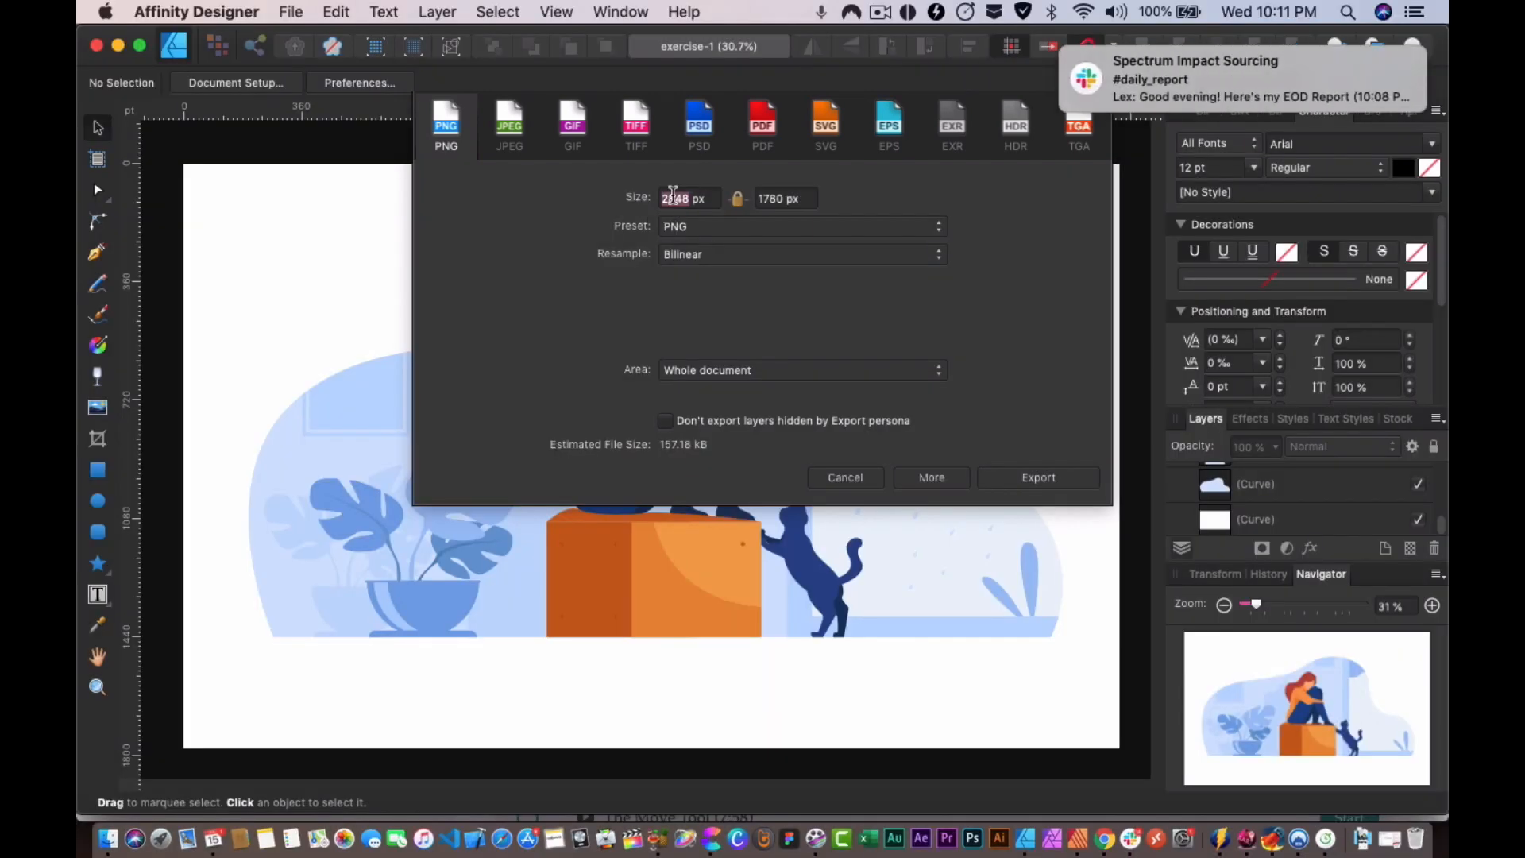
pyautogui.write('4000')
pyautogui.press('Return')
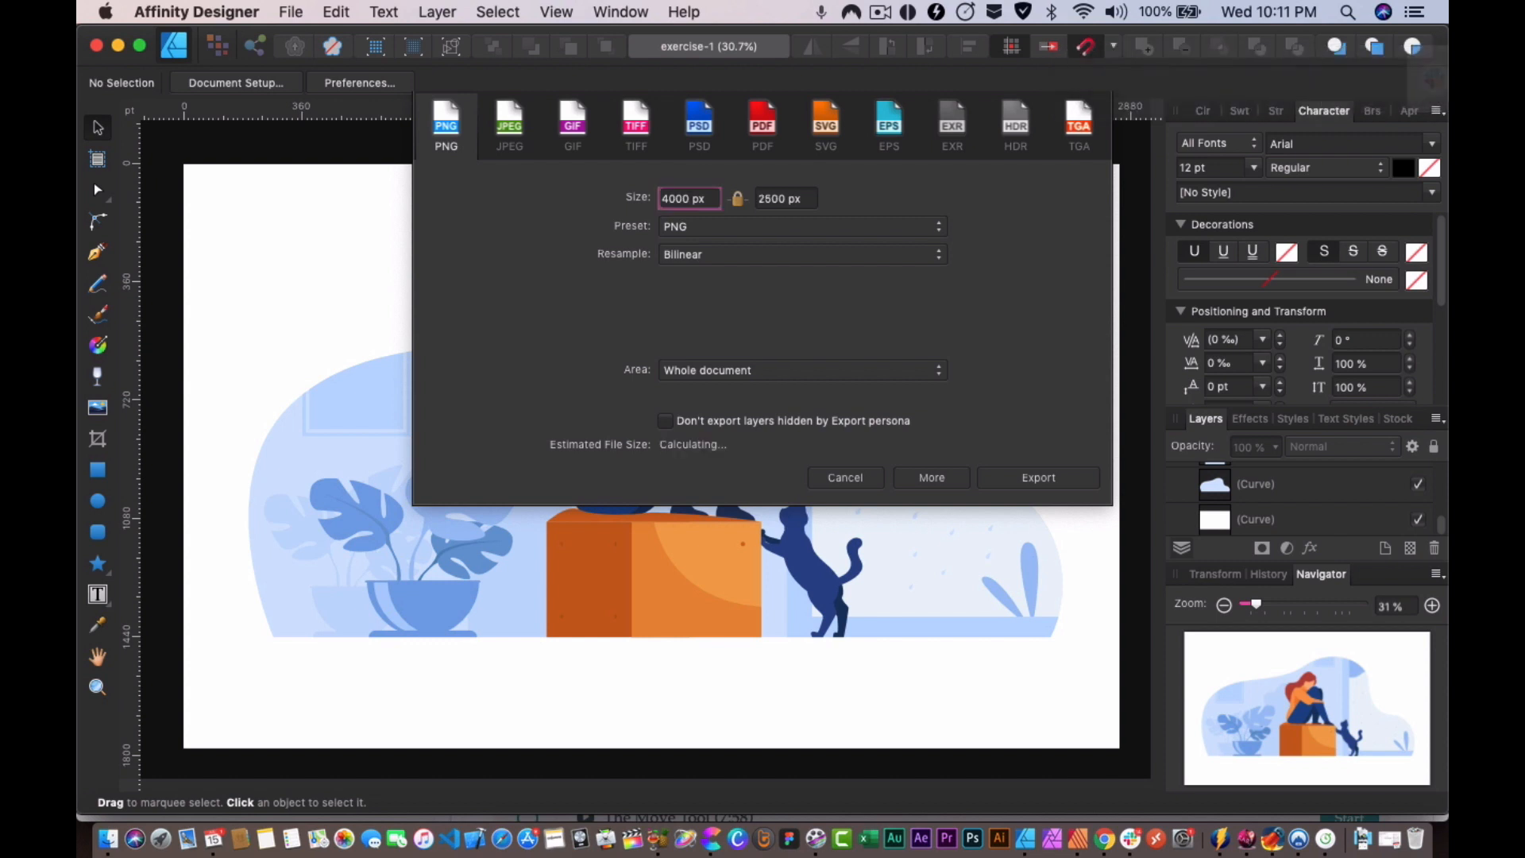
# Step: Keep the PNG preset and Whole document area, and export to the Desktop as exercise-1, replacing the existing file
pyautogui.click(676, 229)
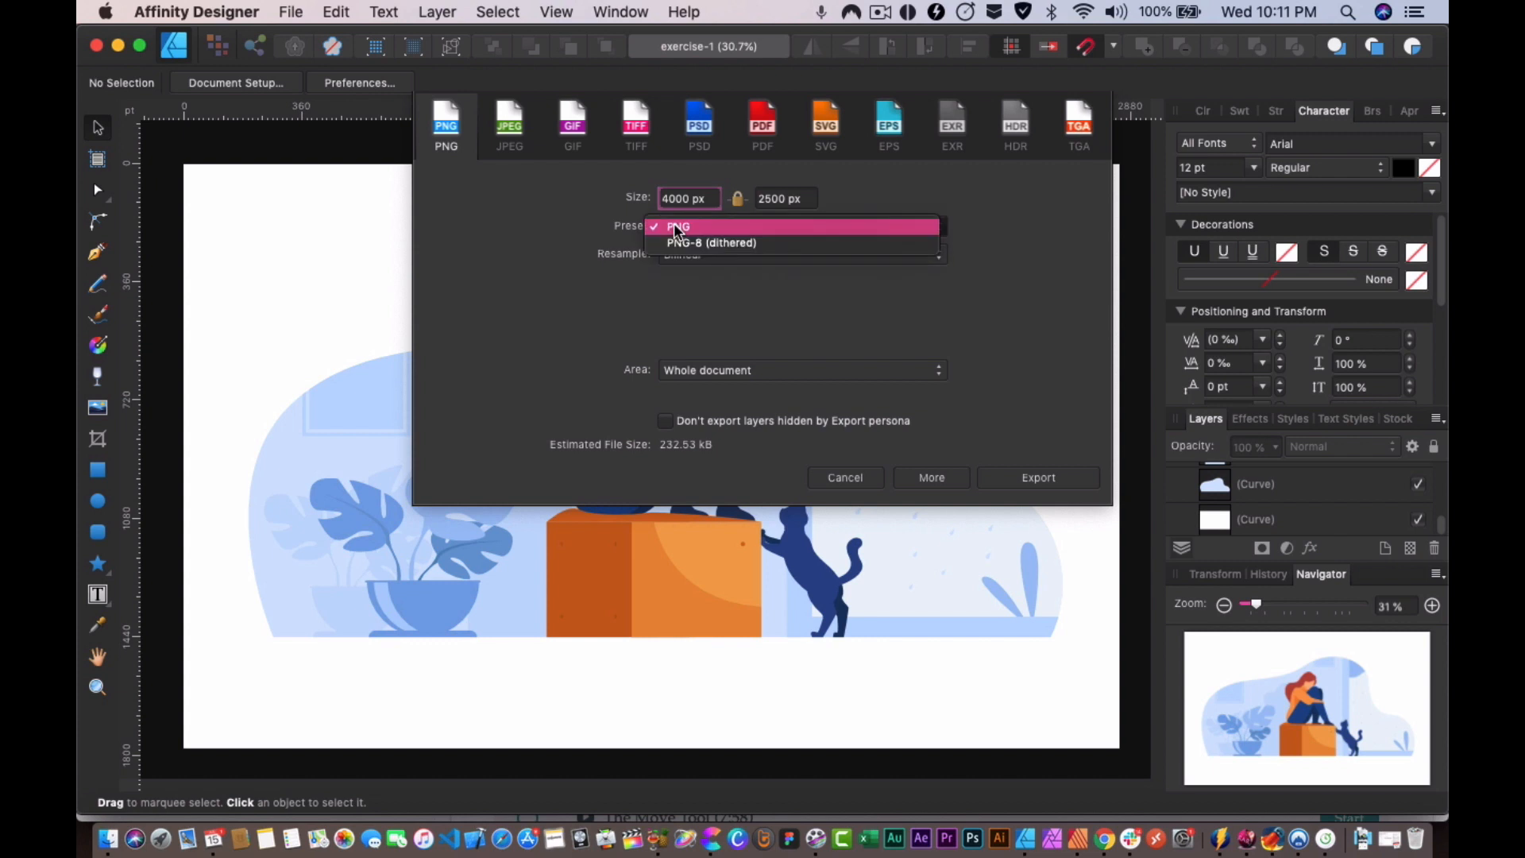
pyautogui.click(680, 306)
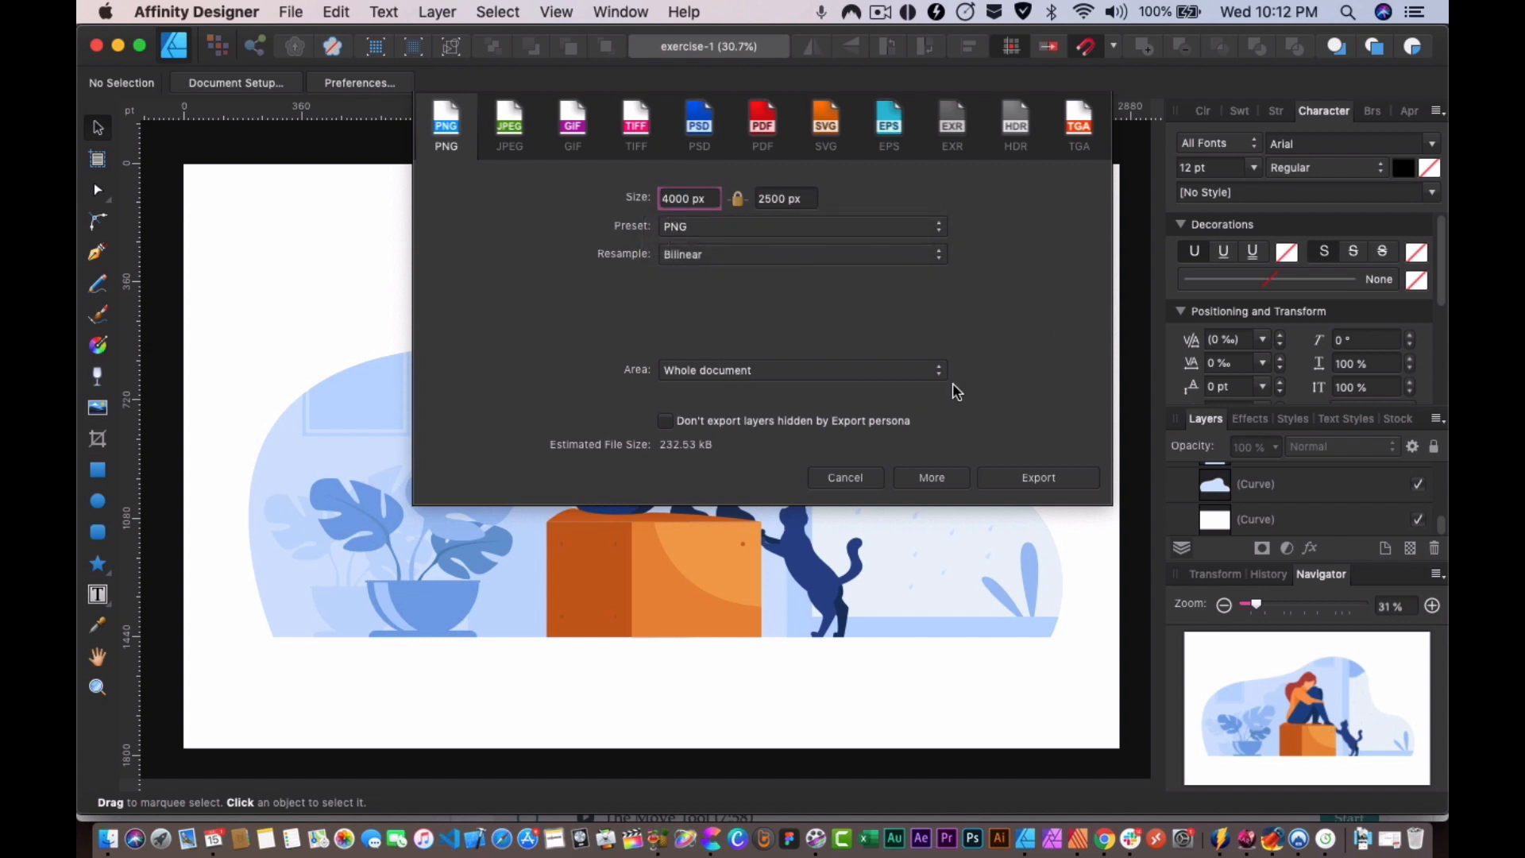
pyautogui.click(818, 370)
pyautogui.click(848, 318)
pyautogui.click(1046, 479)
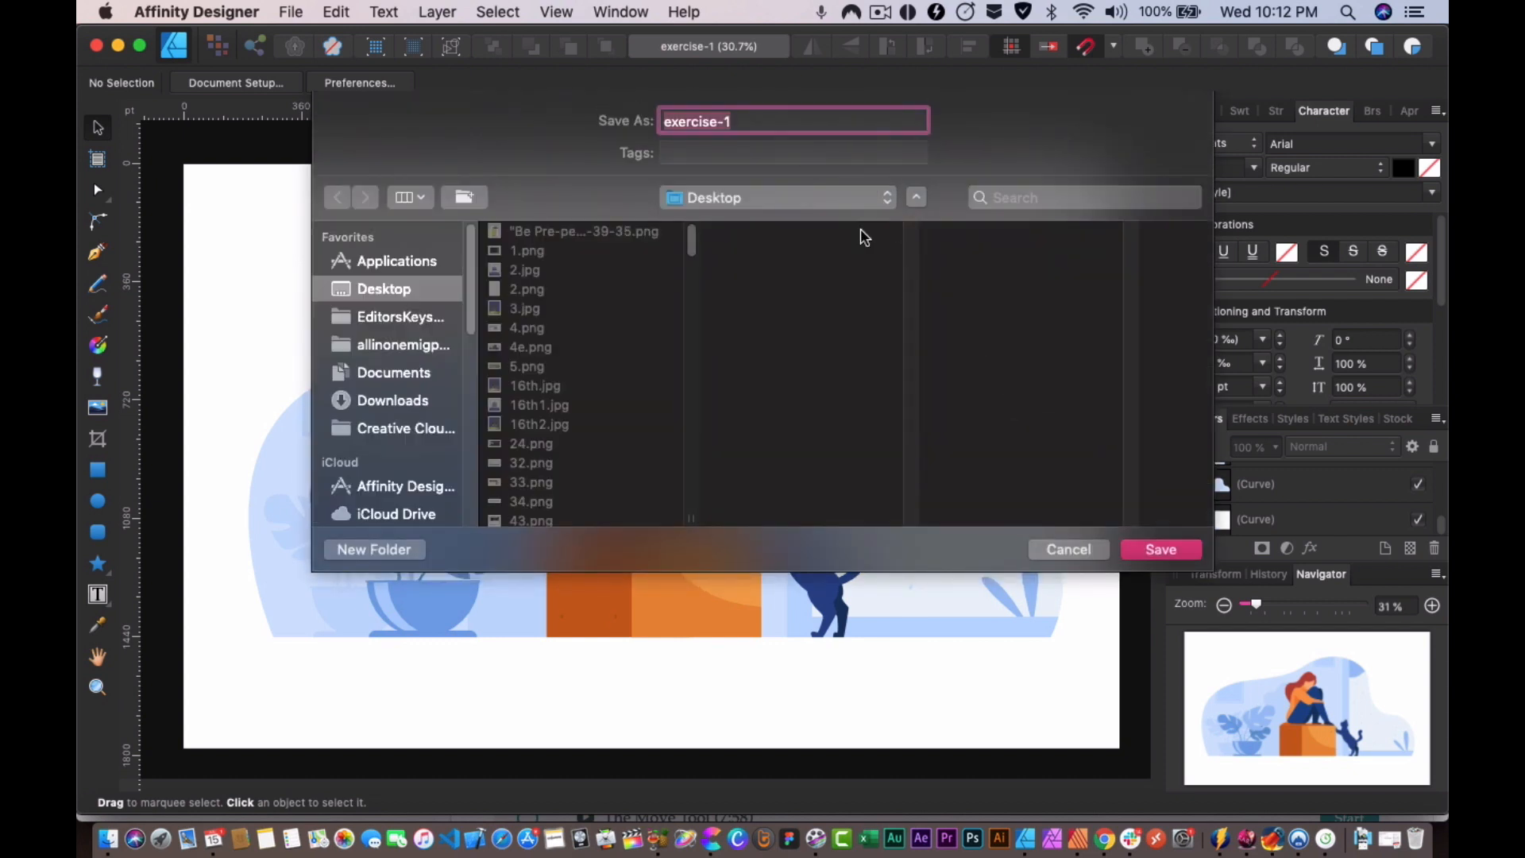
pyautogui.click(1148, 552)
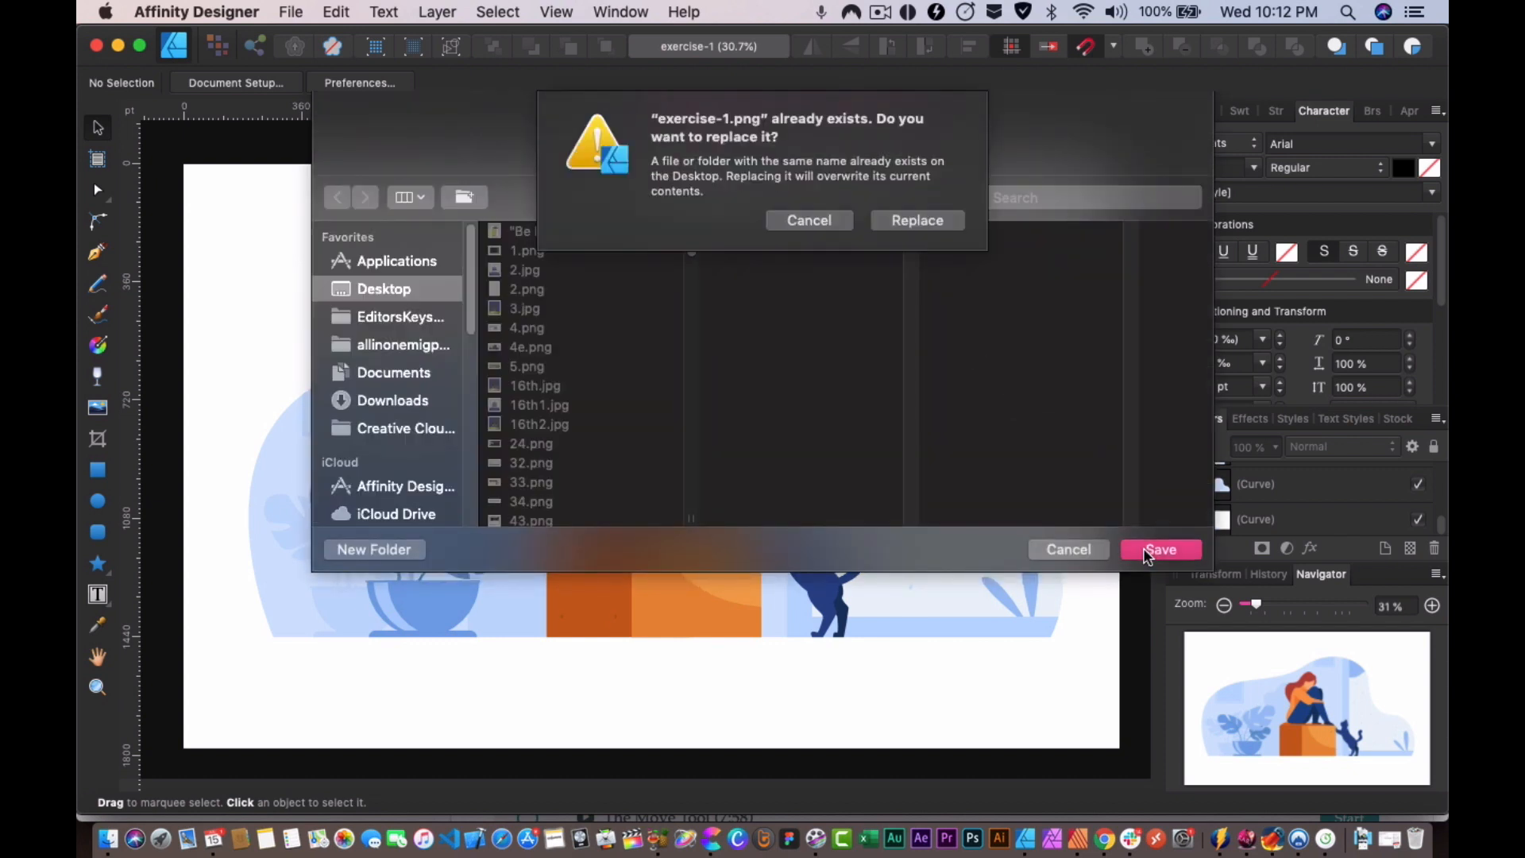
pyautogui.click(926, 220)
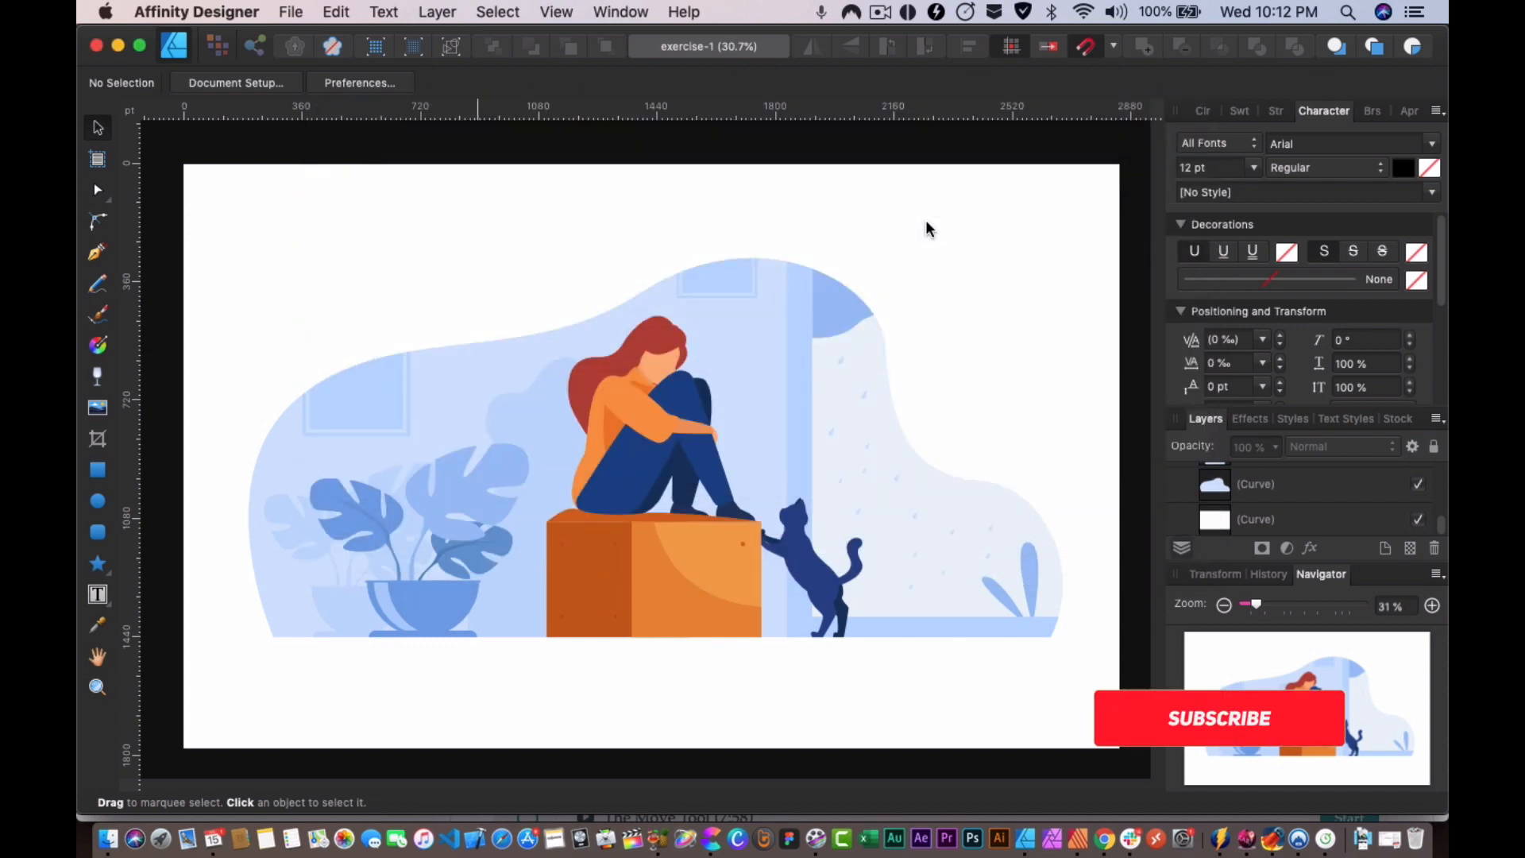
# Step: Open the exported exercise-1.png in Preview and zoom in to examine its image quality
pyautogui.click(109, 836)
pyautogui.doubleClick(713, 340)
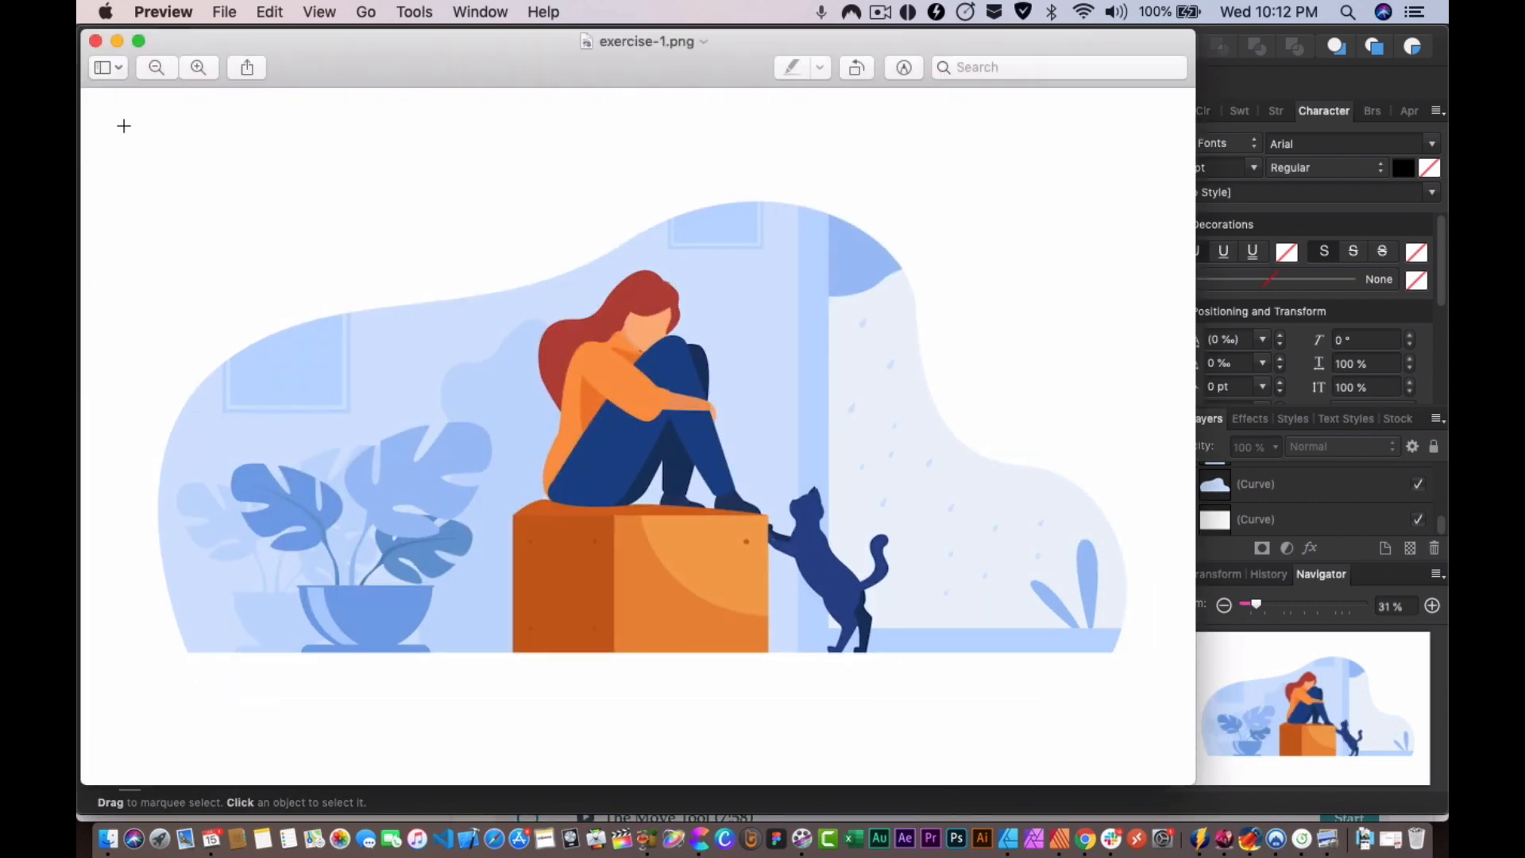
pyautogui.click(195, 66)
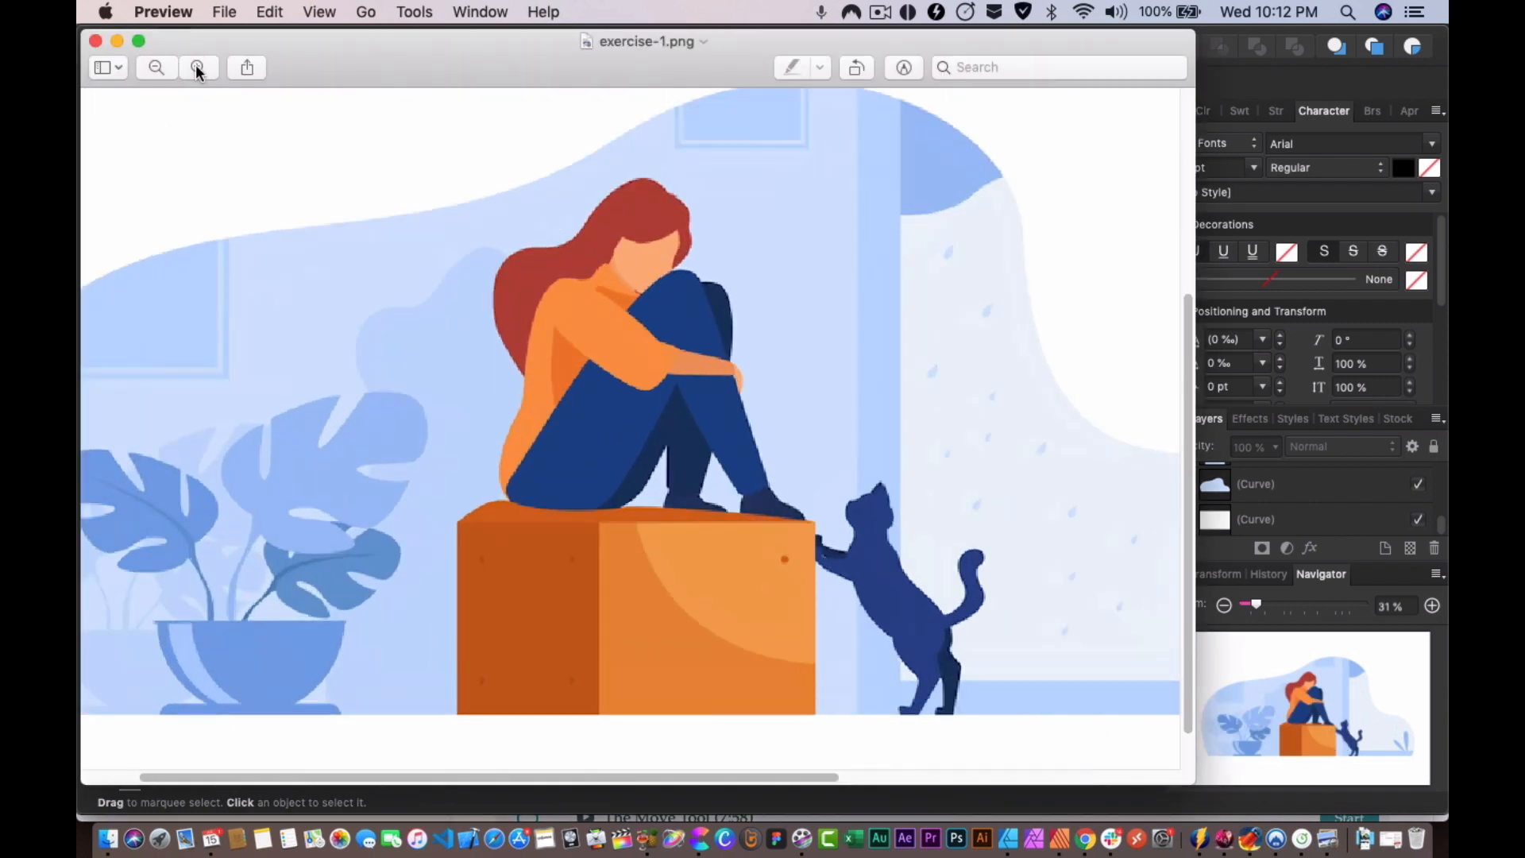
pyautogui.click(195, 66)
pyautogui.click(195, 66)
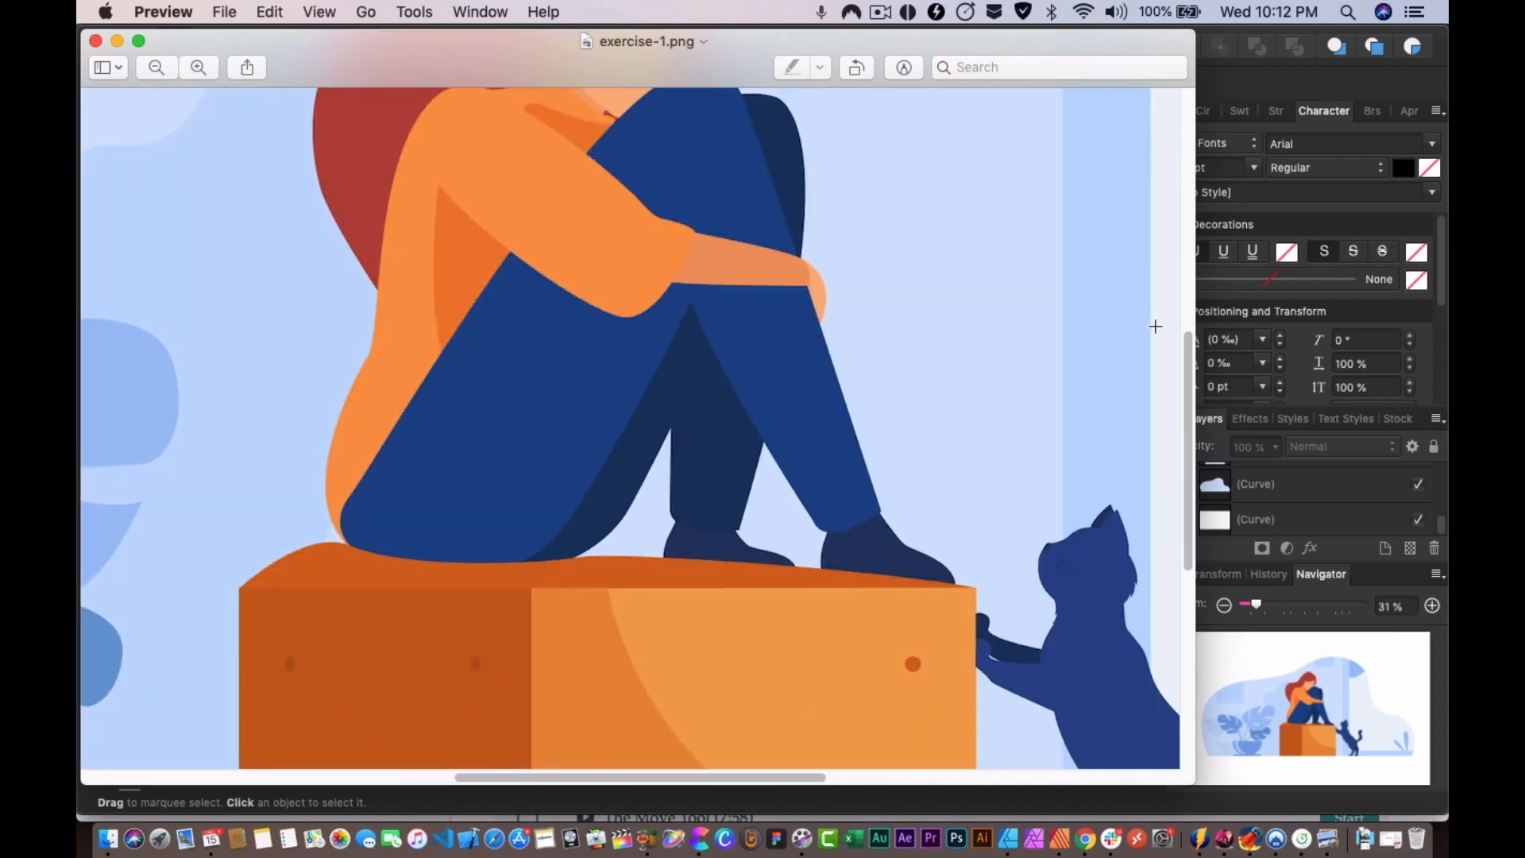